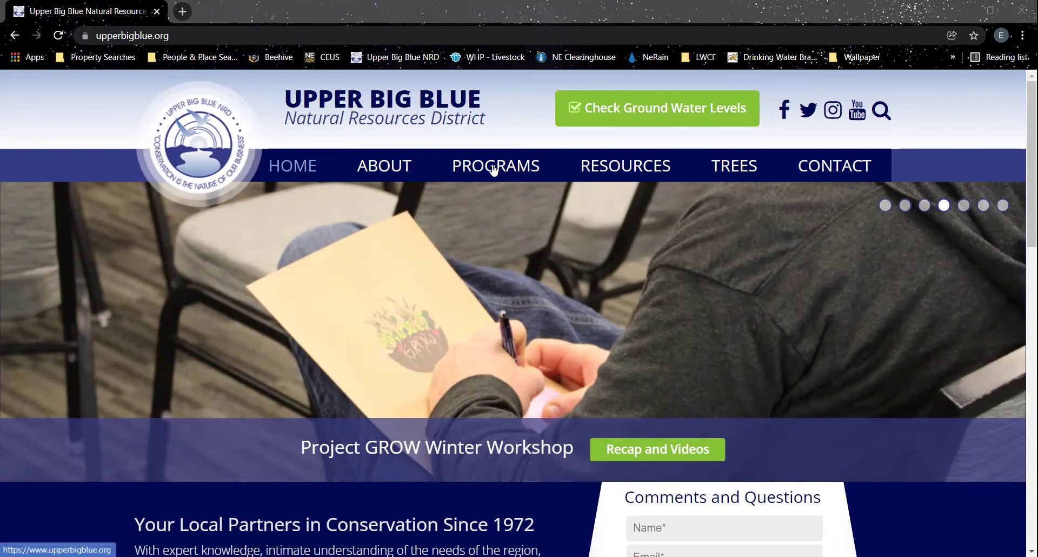
- Go to the Online Reporting page under PROGRAMS and open the reporting portal sign-in
{"action": "mouse_move", "coordinate": [493, 169]}
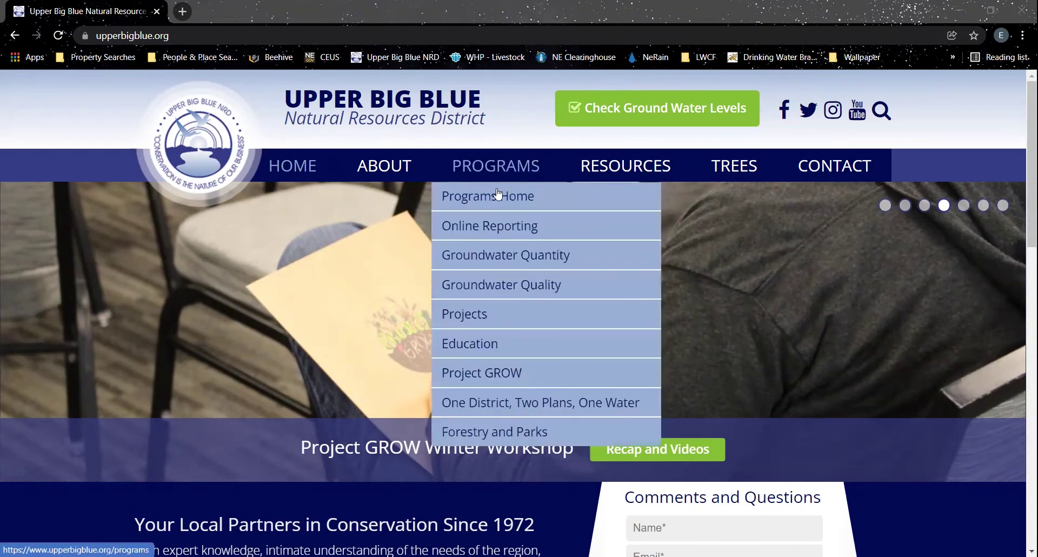
{"action": "left_click", "coordinate": [497, 225]}
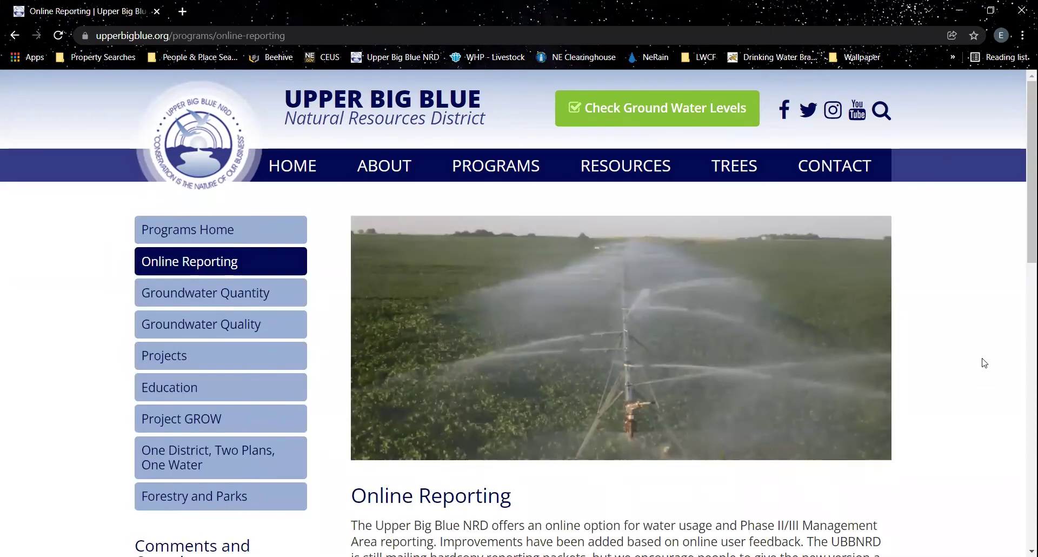
{"action": "scroll", "coordinate": [969, 344], "scroll_direction": "down", "scroll_amount": 6}
{"action": "scroll", "coordinate": [665, 392], "scroll_direction": "down", "scroll_amount": 1}
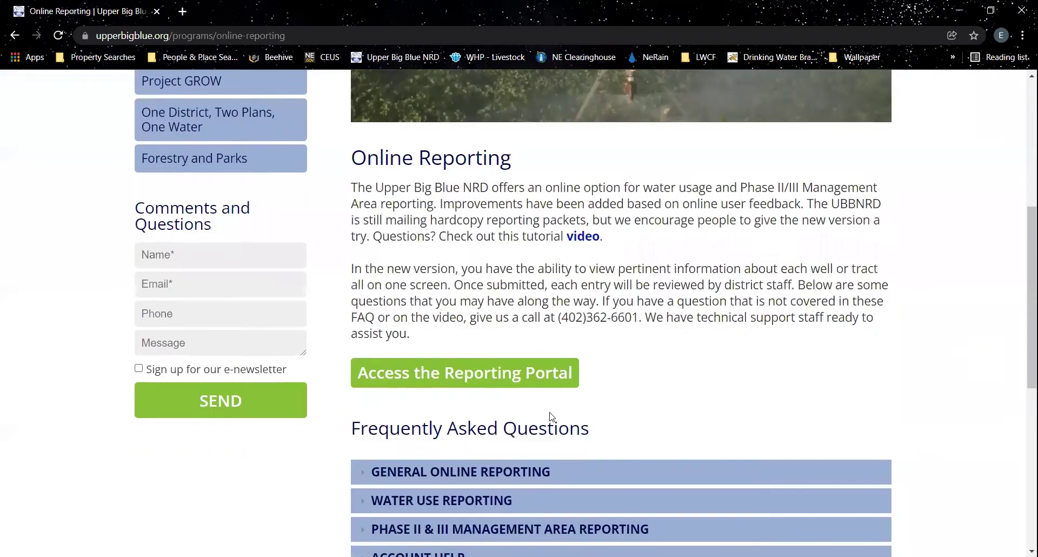
{"action": "left_click", "coordinate": [491, 377]}
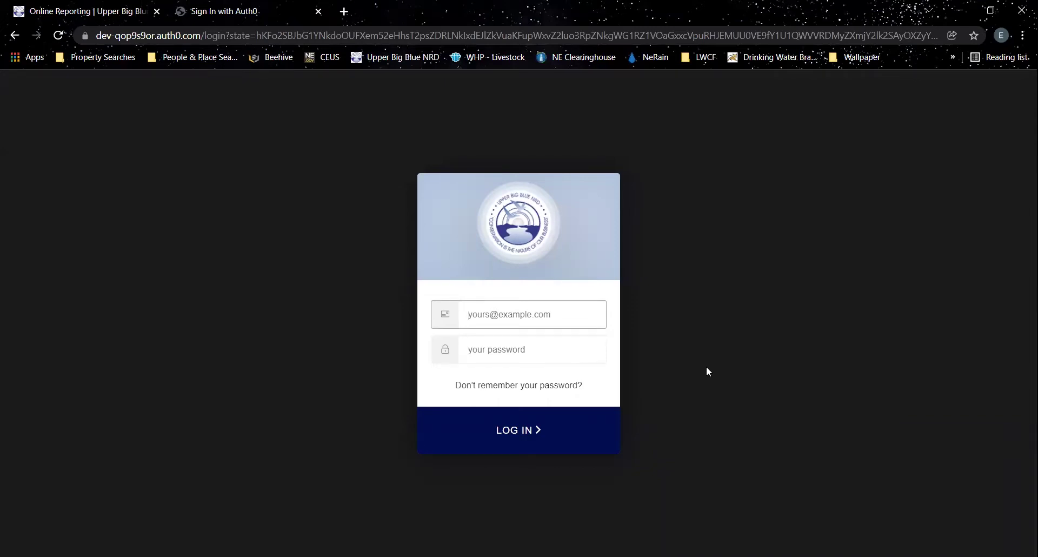
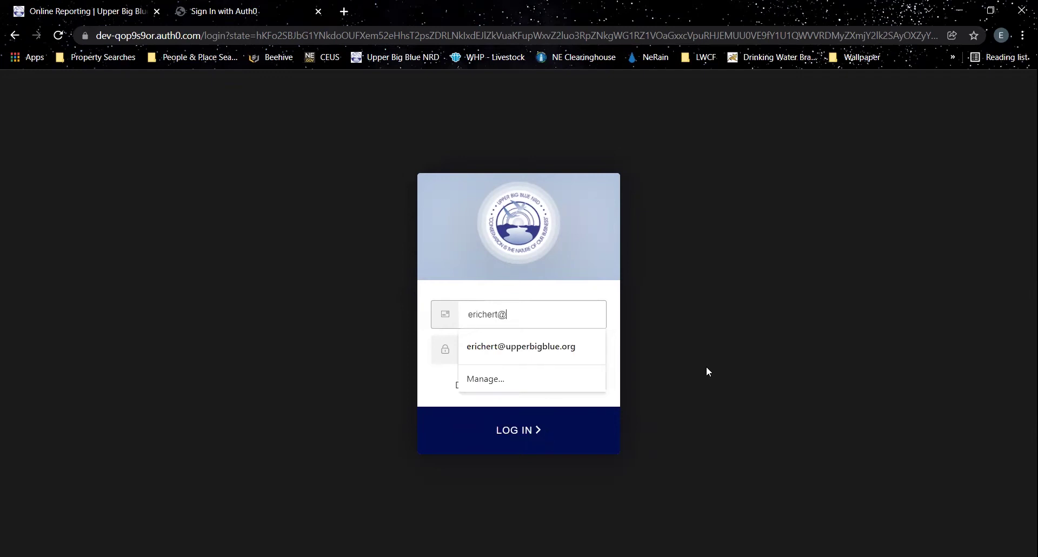
- Sign in to the reporting portal with the account e-mail and password
{"action": "key", "text": "Tab"}
{"action": "type", "text": "•••••"}
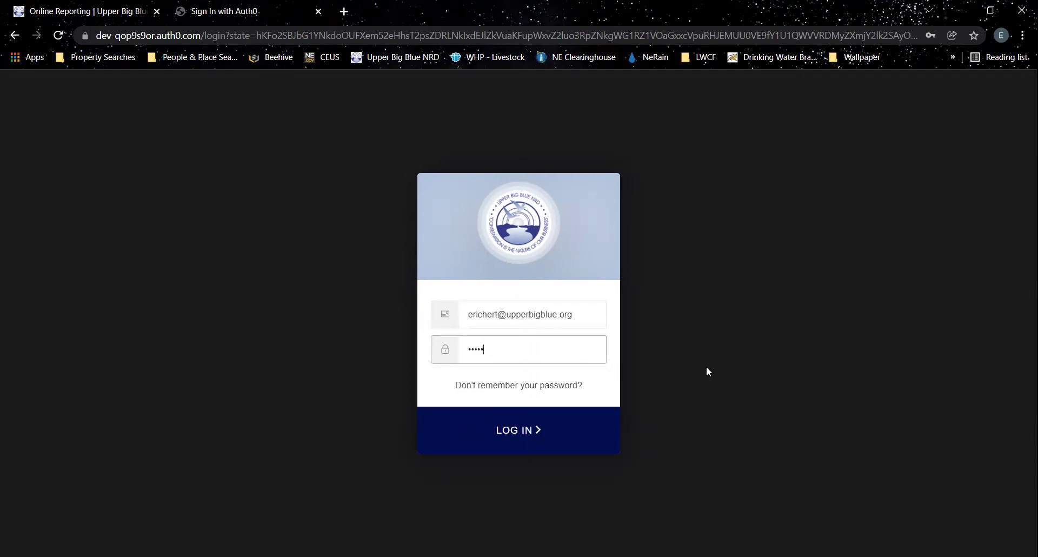
{"action": "type", "text": "••••"}
{"action": "key", "text": "Return"}
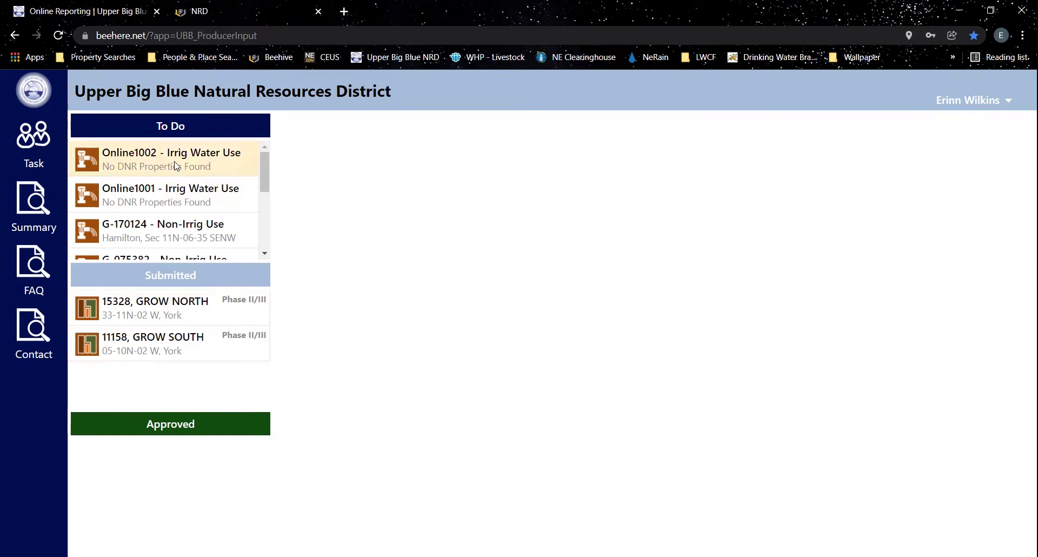
- Scroll through the To Do list of Irrig, Non-Irrig Water Use and GROW Phase II/III reports
{"action": "scroll", "coordinate": [175, 164], "scroll_direction": "down", "scroll_amount": 1}
{"action": "scroll", "coordinate": [175, 165], "scroll_direction": "down", "scroll_amount": 2}
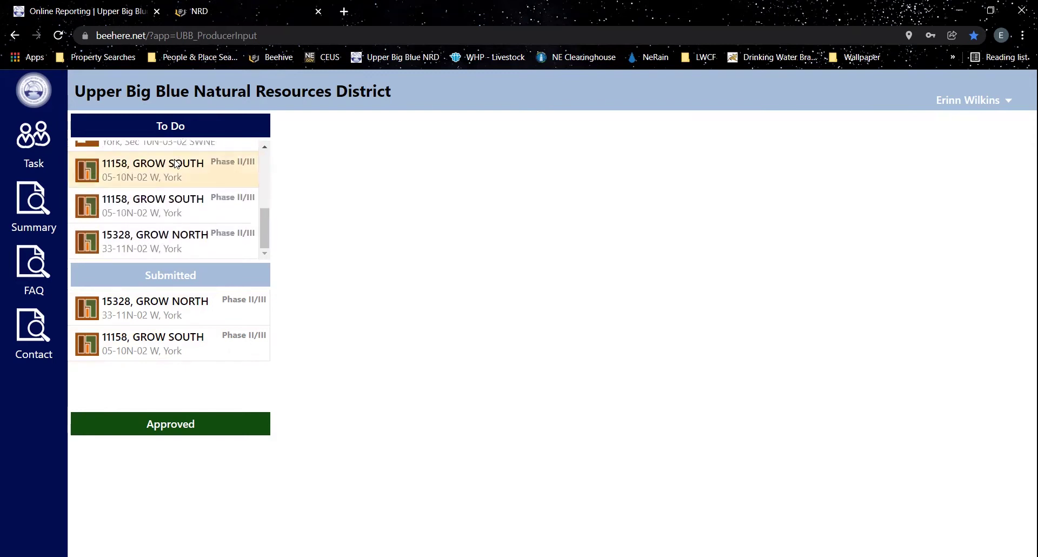
{"action": "scroll", "coordinate": [176, 164], "scroll_direction": "up", "scroll_amount": 4}
{"action": "scroll", "coordinate": [176, 164], "scroll_direction": "down", "scroll_amount": 1}
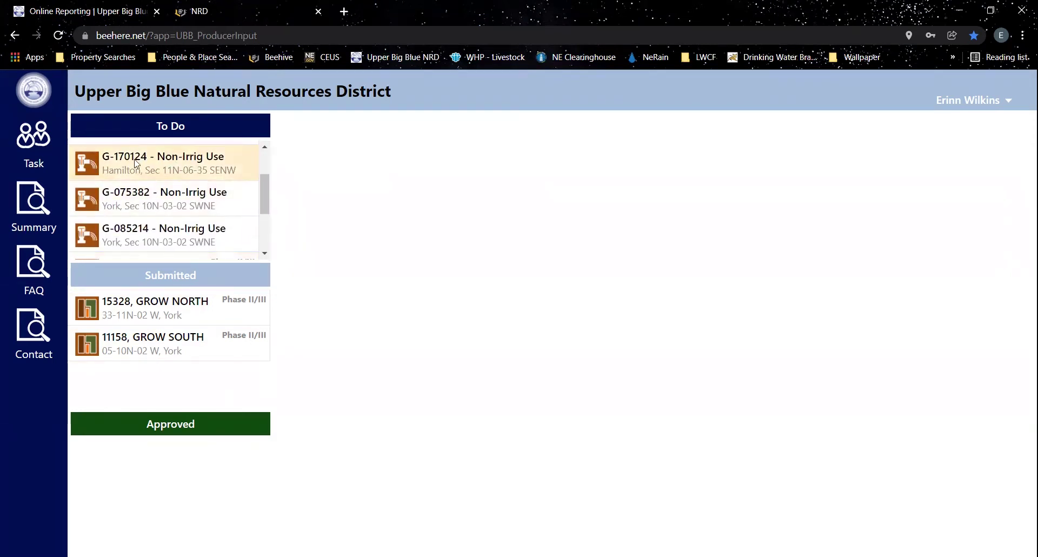
{"action": "scroll", "coordinate": [179, 226], "scroll_direction": "down", "scroll_amount": 3}
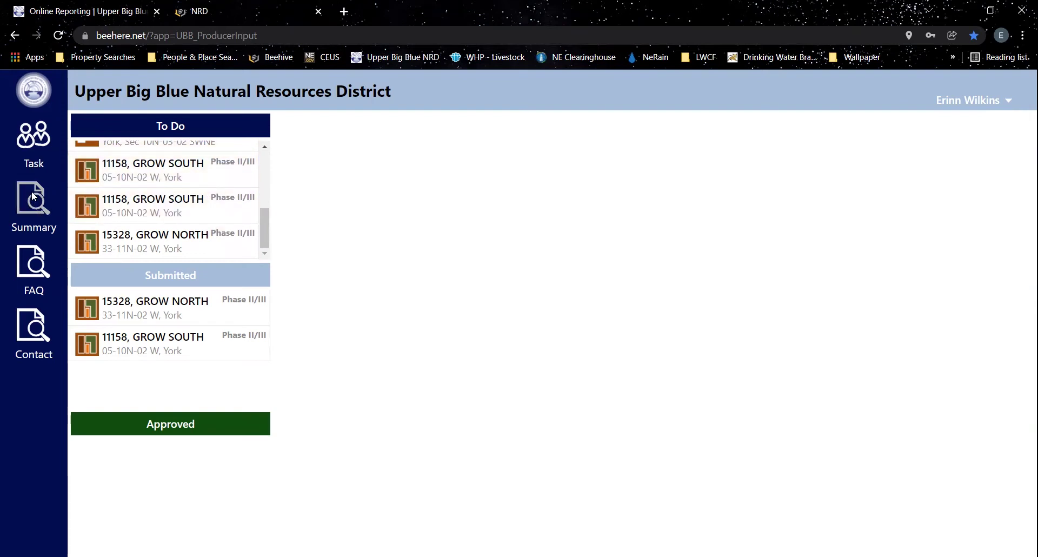
- Review the Nitrogen Chart summary report's silage corn, popcorn and milo tables across both pages
{"action": "left_click", "coordinate": [33, 200]}
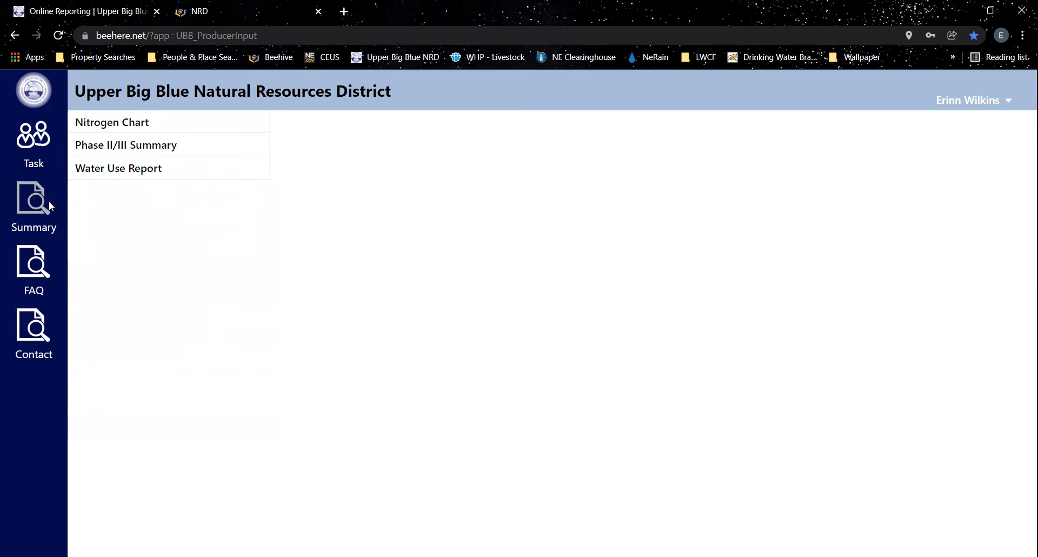
{"action": "left_click", "coordinate": [133, 122]}
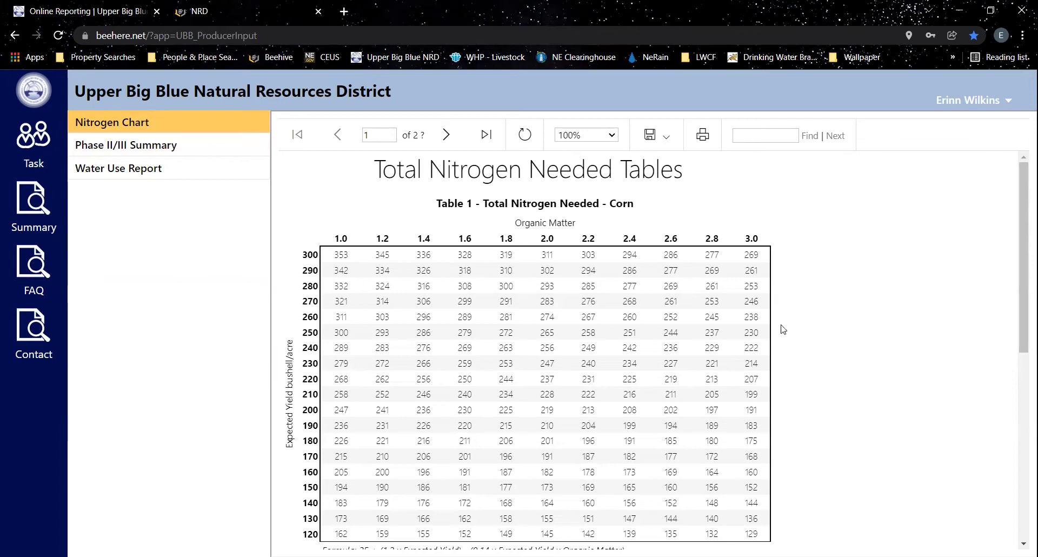
{"action": "scroll", "coordinate": [809, 323], "scroll_direction": "down", "scroll_amount": 4}
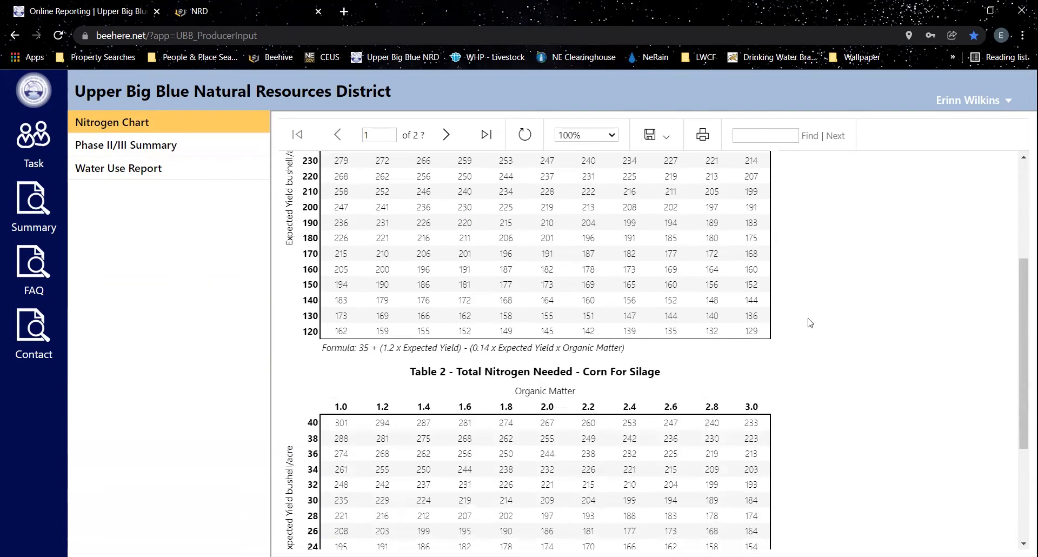
{"action": "scroll", "coordinate": [809, 323], "scroll_direction": "down", "scroll_amount": 3}
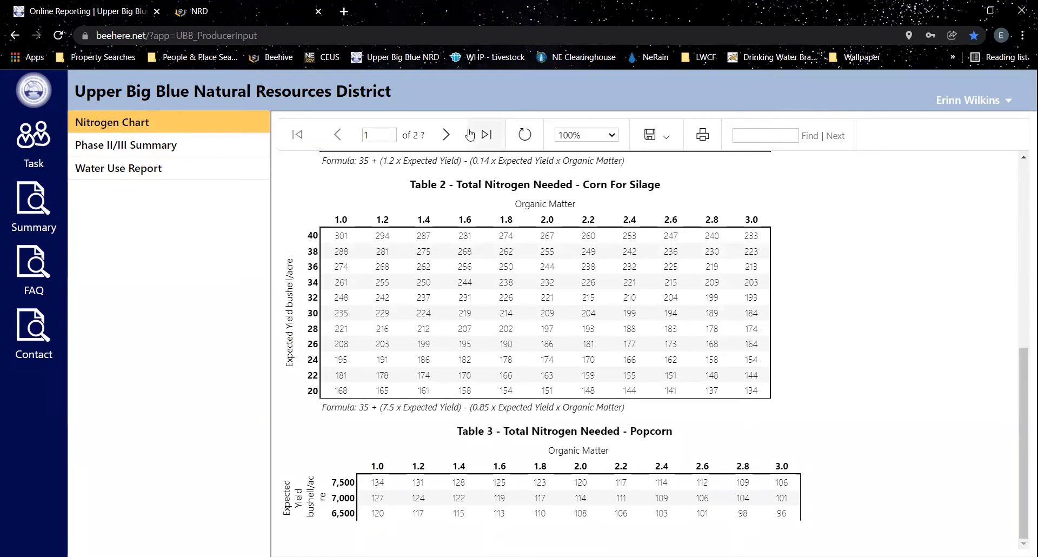
{"action": "left_click", "coordinate": [446, 134]}
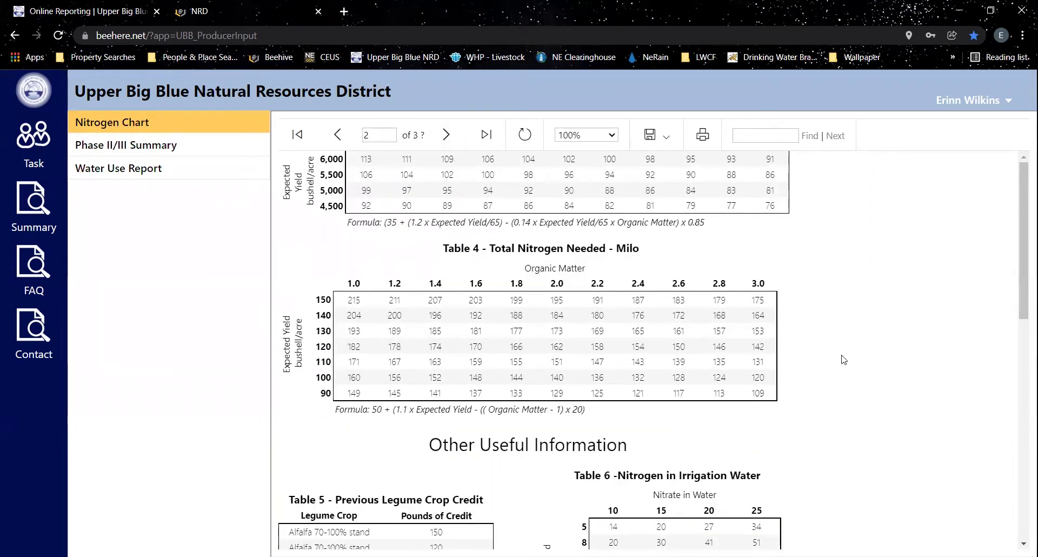
{"action": "scroll", "coordinate": [831, 348], "scroll_direction": "down", "scroll_amount": 10}
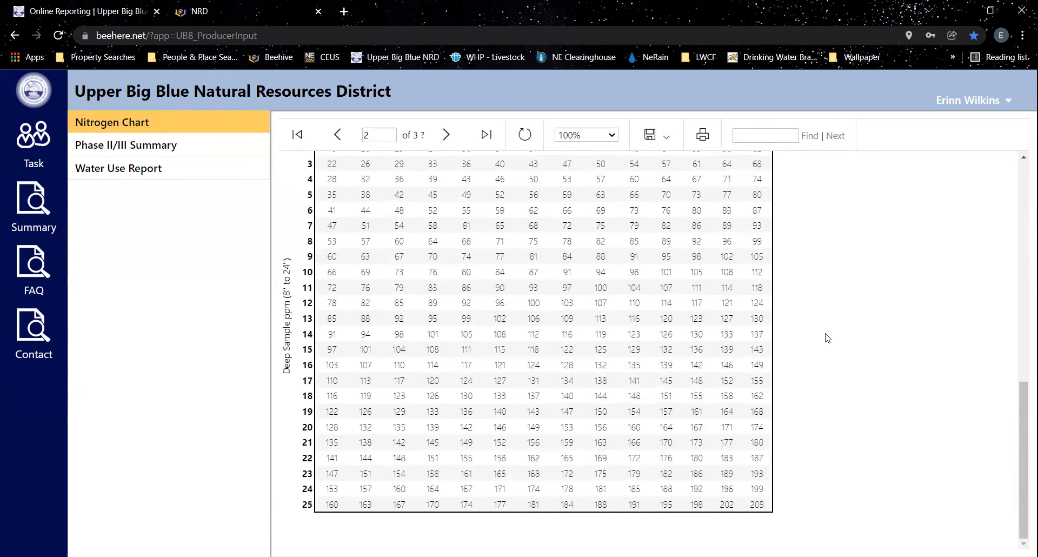
{"action": "scroll", "coordinate": [827, 340], "scroll_direction": "up", "scroll_amount": 2}
{"action": "scroll", "coordinate": [827, 338], "scroll_direction": "up", "scroll_amount": 6}
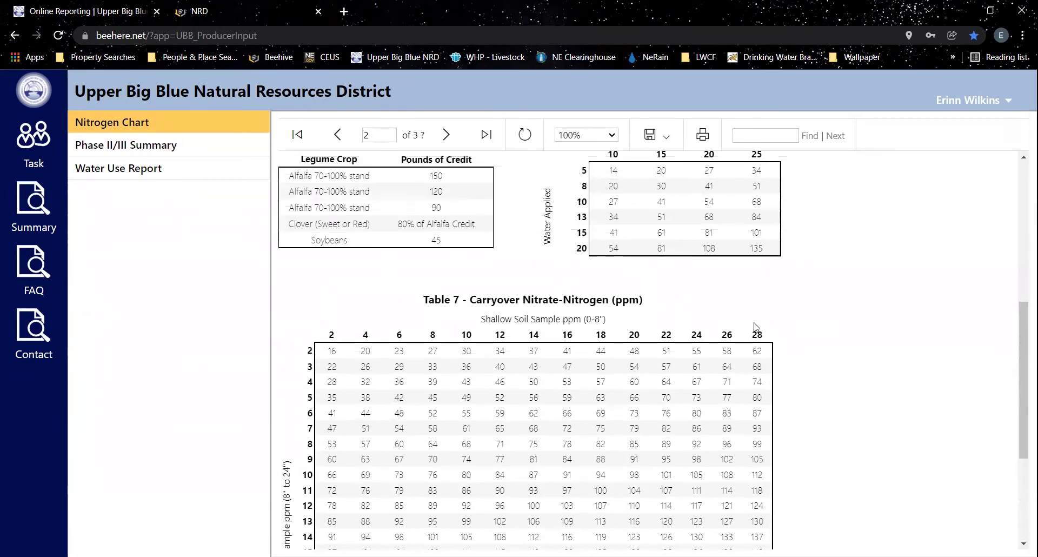
{"action": "scroll", "coordinate": [836, 327], "scroll_direction": "up", "scroll_amount": 1}
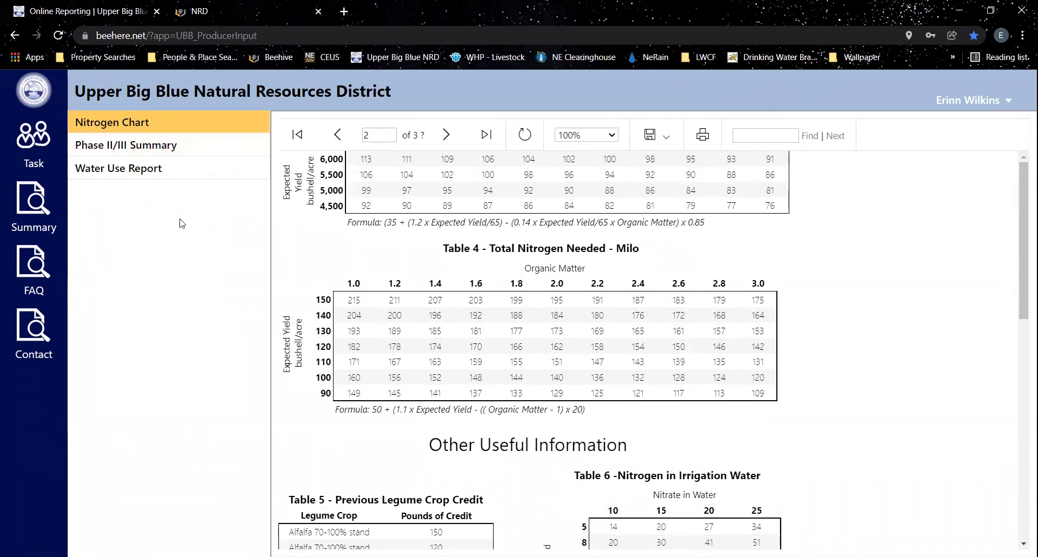
- Open the 11158 GROW SOUTH 2020 Phase II/III report (105.30 acres) from the task lists
{"action": "left_click", "coordinate": [42, 144]}
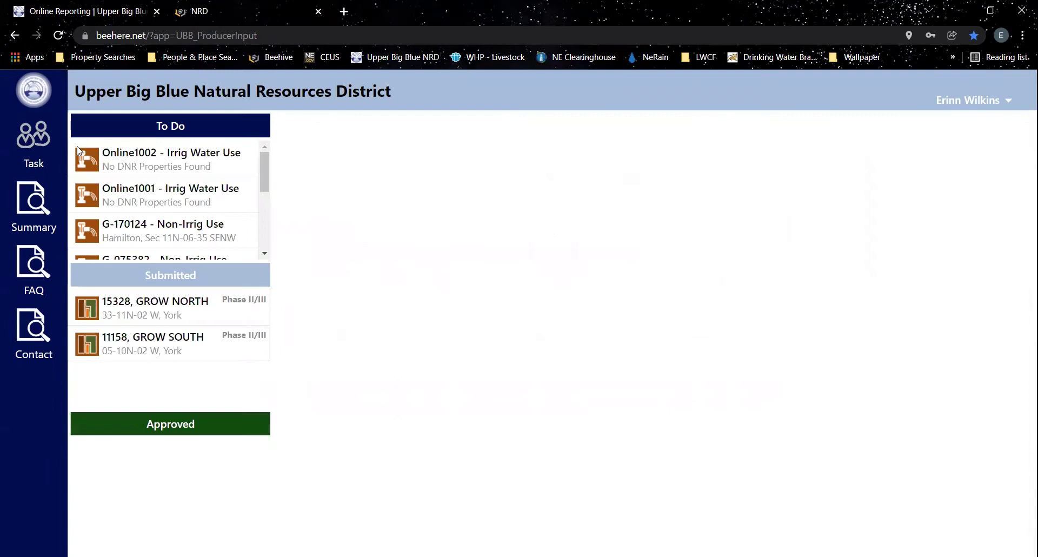
{"action": "scroll", "coordinate": [157, 205], "scroll_direction": "down", "scroll_amount": 4}
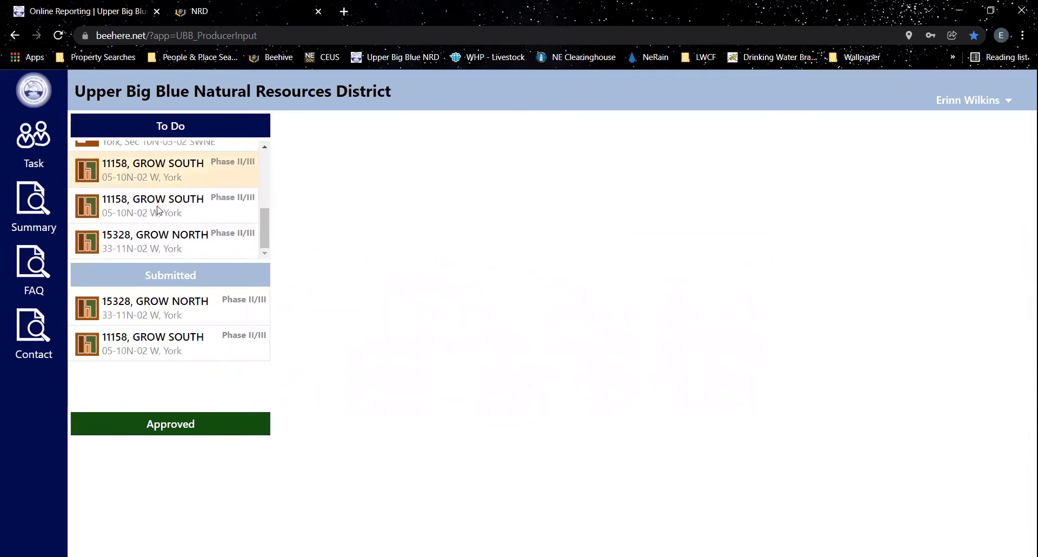
{"action": "left_click", "coordinate": [151, 172]}
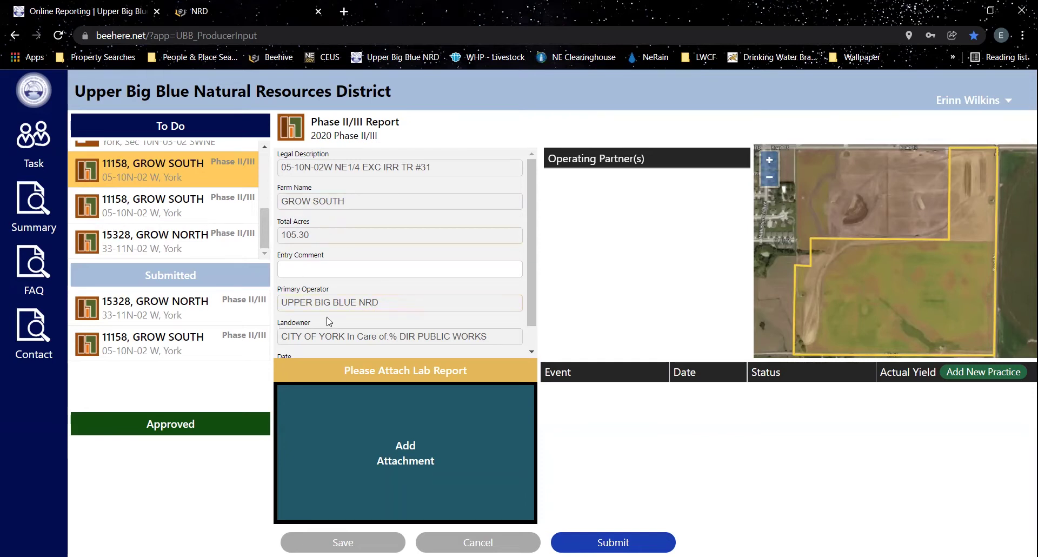
{"action": "scroll", "coordinate": [300, 319], "scroll_direction": "down", "scroll_amount": 1}
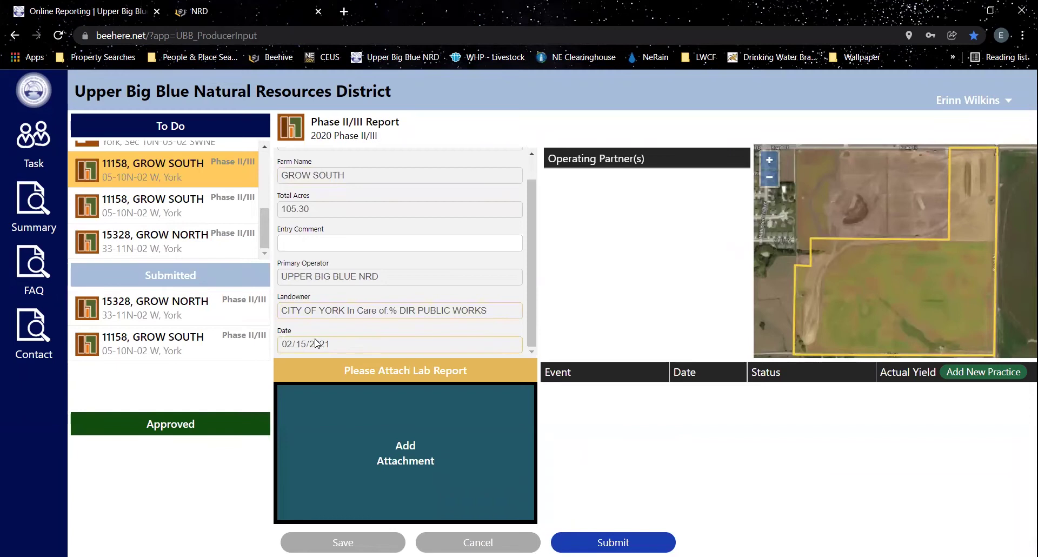
{"action": "scroll", "coordinate": [342, 337], "scroll_direction": "up", "scroll_amount": 1}
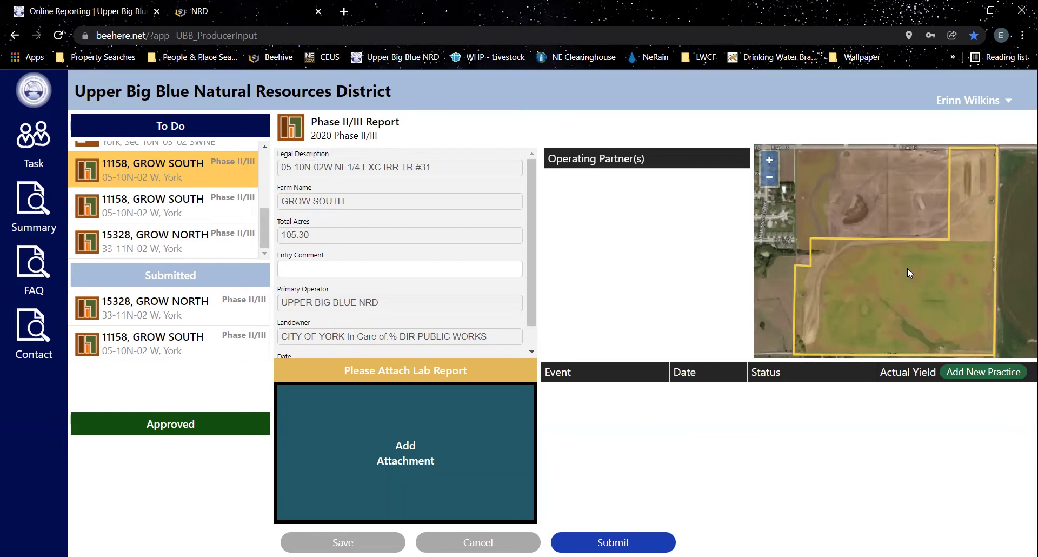
{"action": "scroll", "coordinate": [908, 265], "scroll_direction": "down", "scroll_amount": 1}
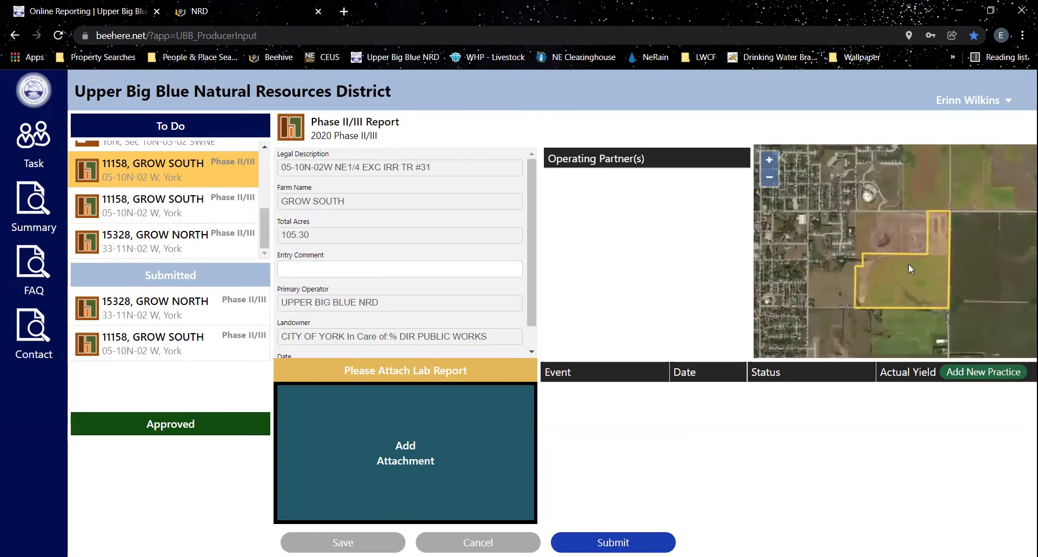
{"action": "scroll", "coordinate": [908, 264], "scroll_direction": "up", "scroll_amount": 2}
{"action": "scroll", "coordinate": [908, 264], "scroll_direction": "down", "scroll_amount": 2}
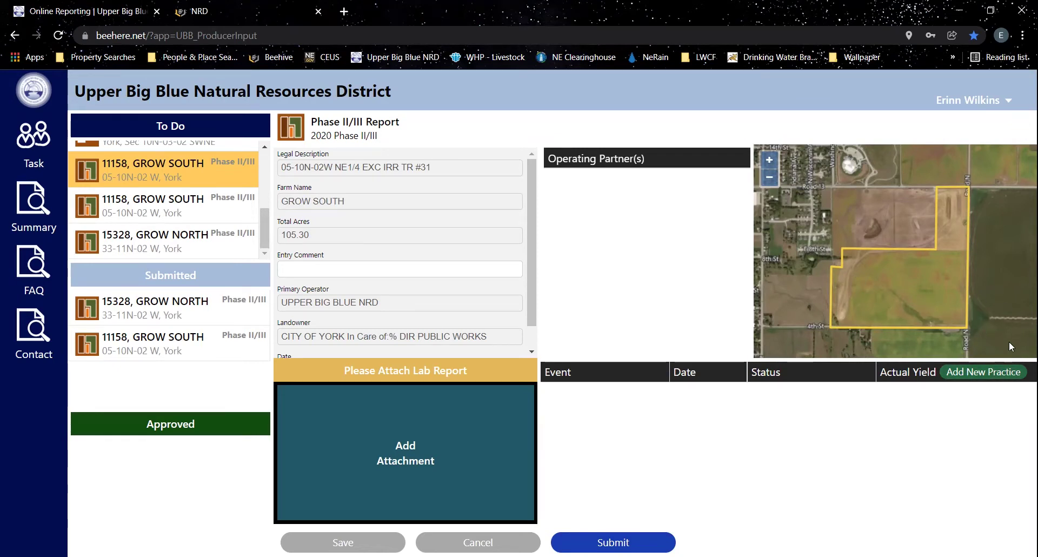
- Add a new practice, check its required fields, and set Was Crop Irrigated to Yes
{"action": "left_click", "coordinate": [1007, 376]}
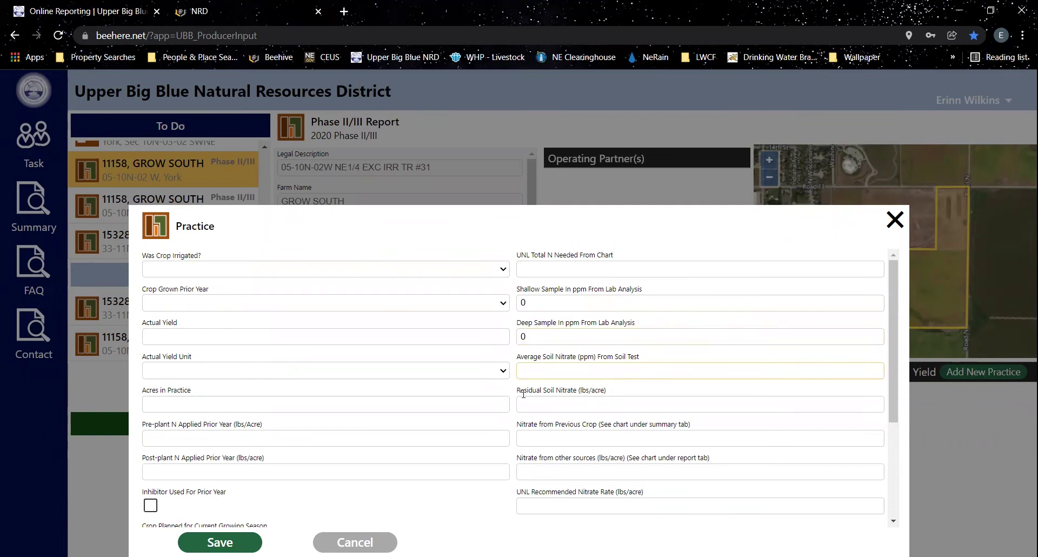
{"action": "scroll", "coordinate": [514, 384], "scroll_direction": "down", "scroll_amount": 3}
{"action": "left_click", "coordinate": [220, 542]}
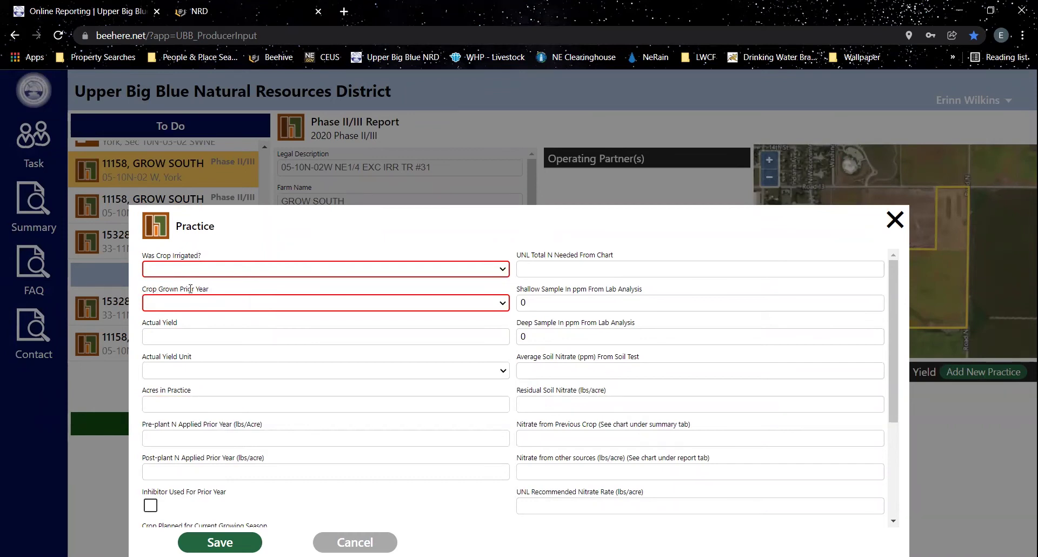
{"action": "scroll", "coordinate": [232, 324], "scroll_direction": "down", "scroll_amount": 3}
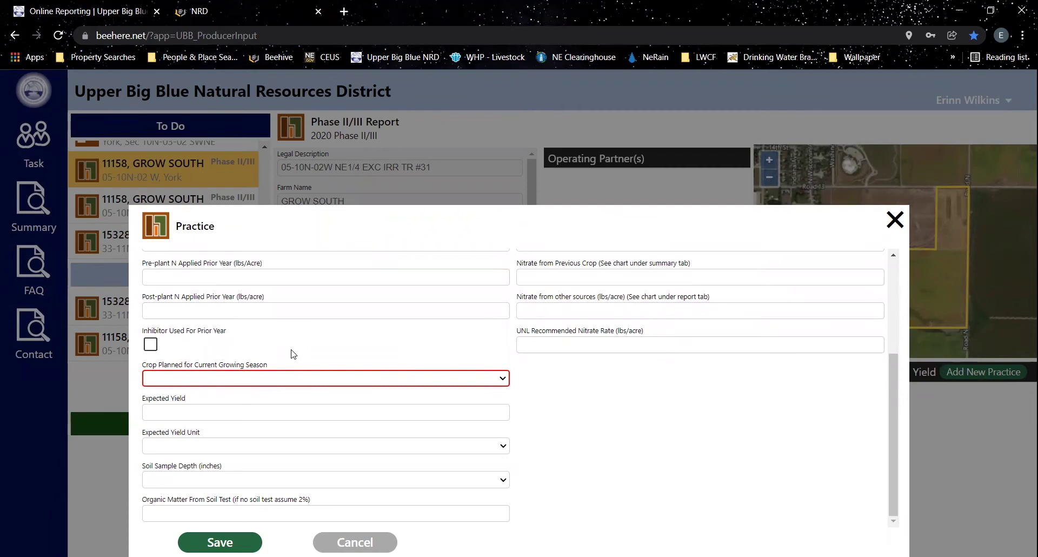
{"action": "scroll", "coordinate": [292, 354], "scroll_direction": "up", "scroll_amount": 3}
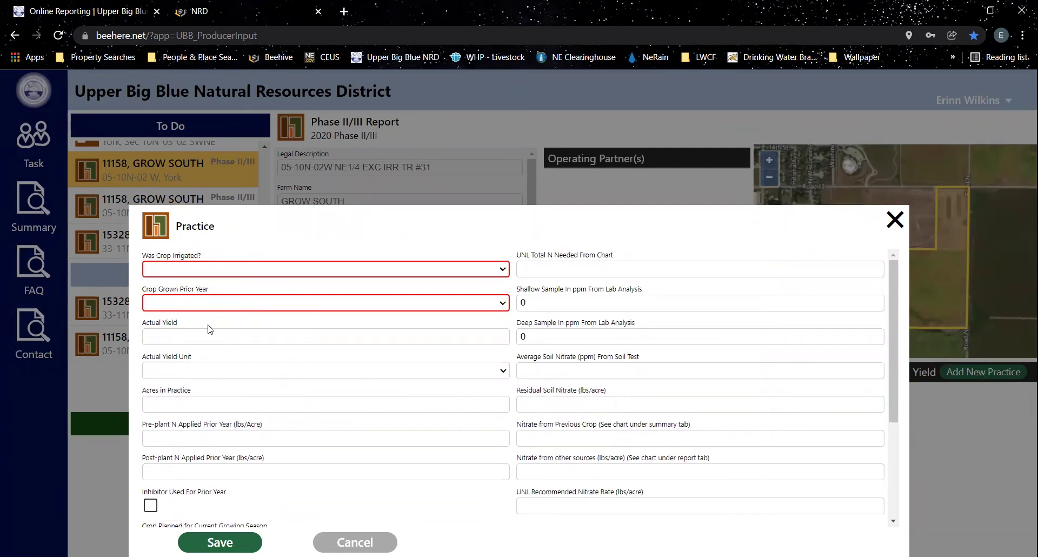
{"action": "left_click", "coordinate": [174, 270]}
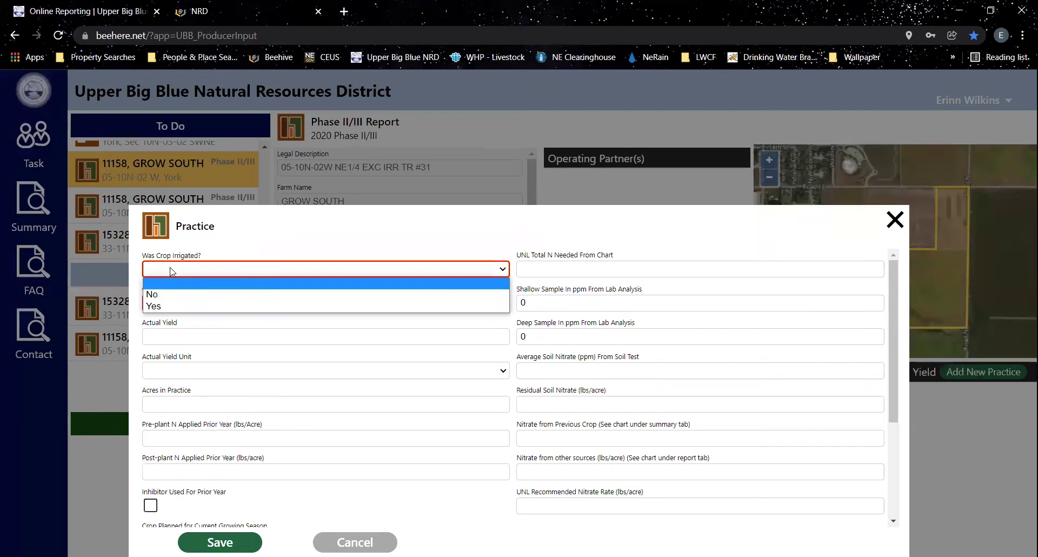
{"action": "left_click", "coordinate": [159, 306]}
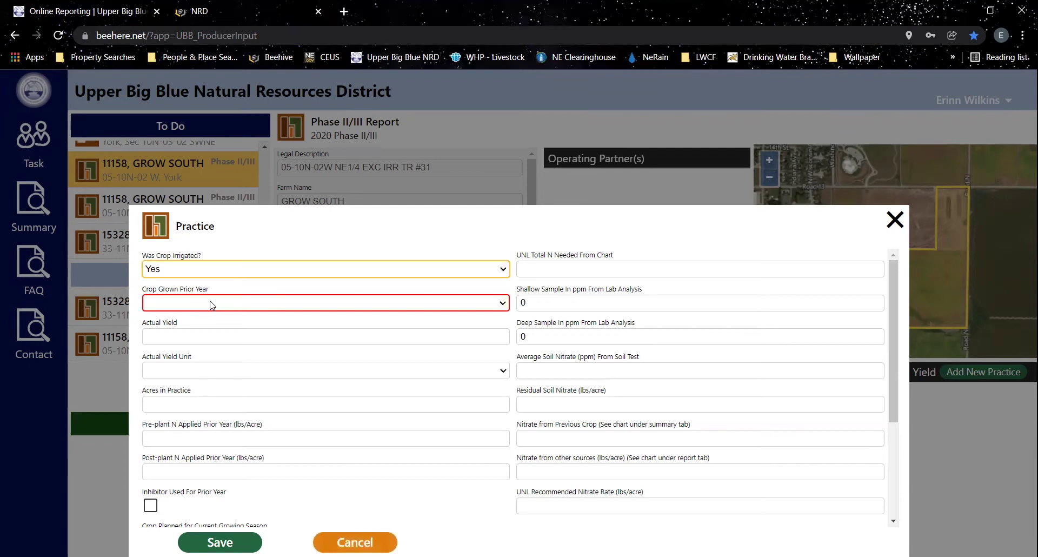
{"action": "left_click", "coordinate": [211, 303]}
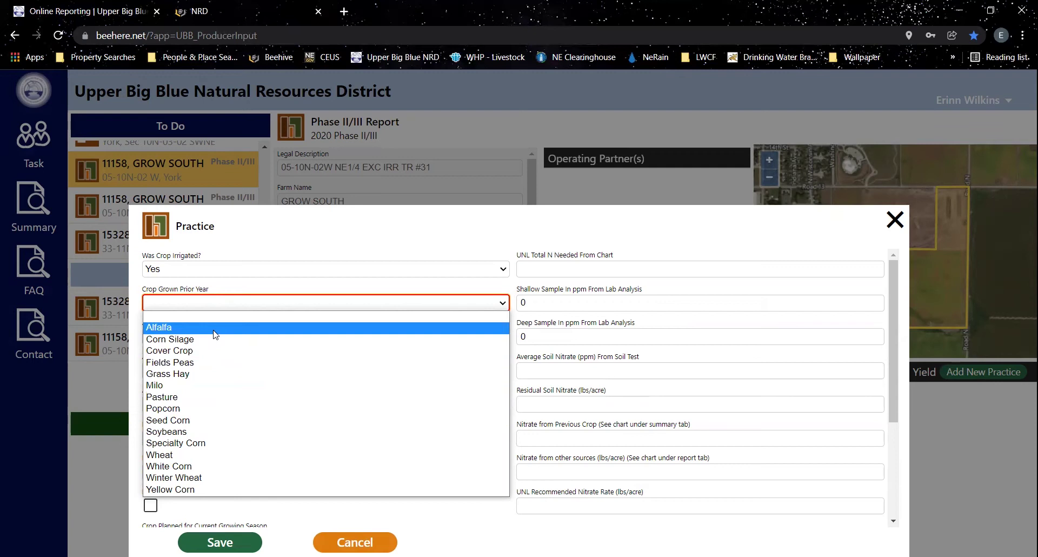
- Record Soybeans as last year's crop with 80 bushels yield on 100 acres
{"action": "left_click", "coordinate": [190, 431]}
{"action": "left_click", "coordinate": [183, 336]}
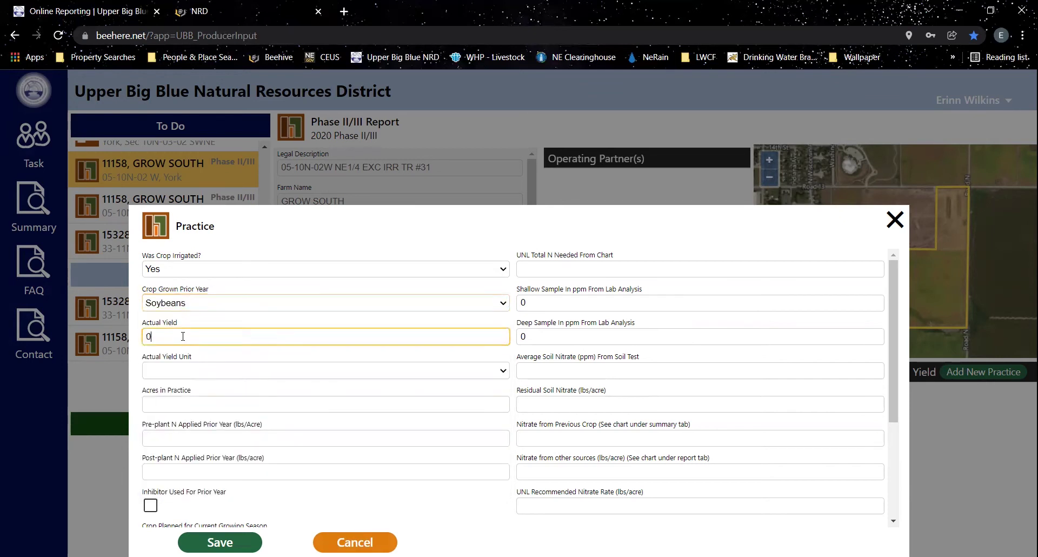
{"action": "key", "text": "BackSpace"}
{"action": "type", "text": "80"}
{"action": "left_click", "coordinate": [183, 370]}
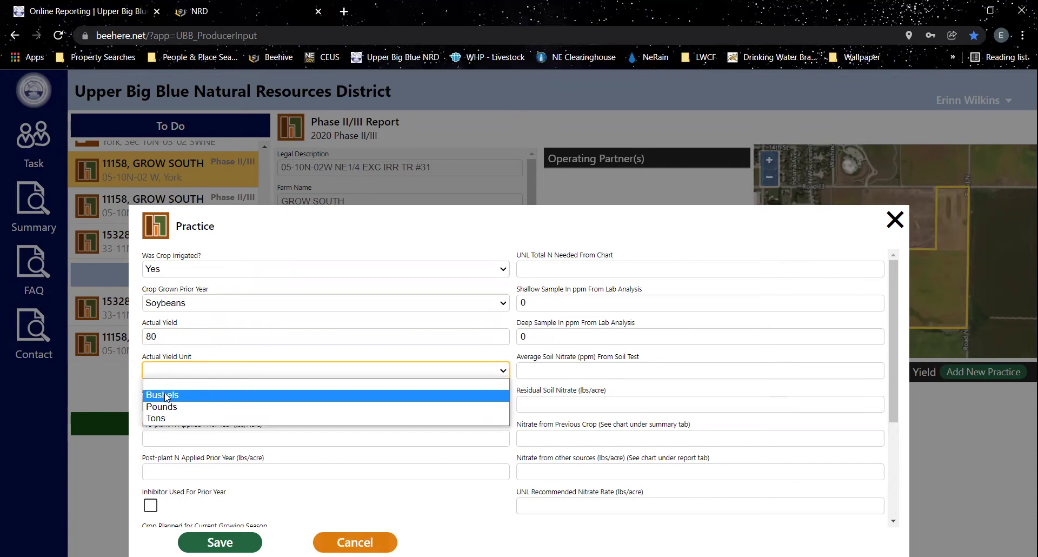
{"action": "left_click", "coordinate": [164, 395]}
{"action": "left_click", "coordinate": [197, 400]}
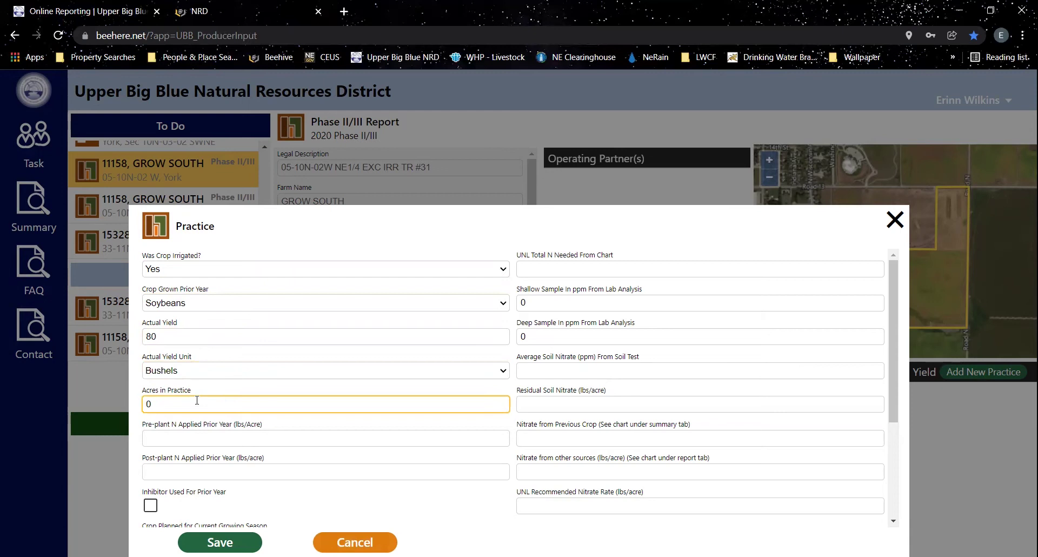
{"action": "type", "text": "100"}
- Enter 0 pre-plant and 0 post-plant nitrogen, leaving inhibitor used unchecked
{"action": "left_click", "coordinate": [246, 436]}
{"action": "type", "text": "0"}
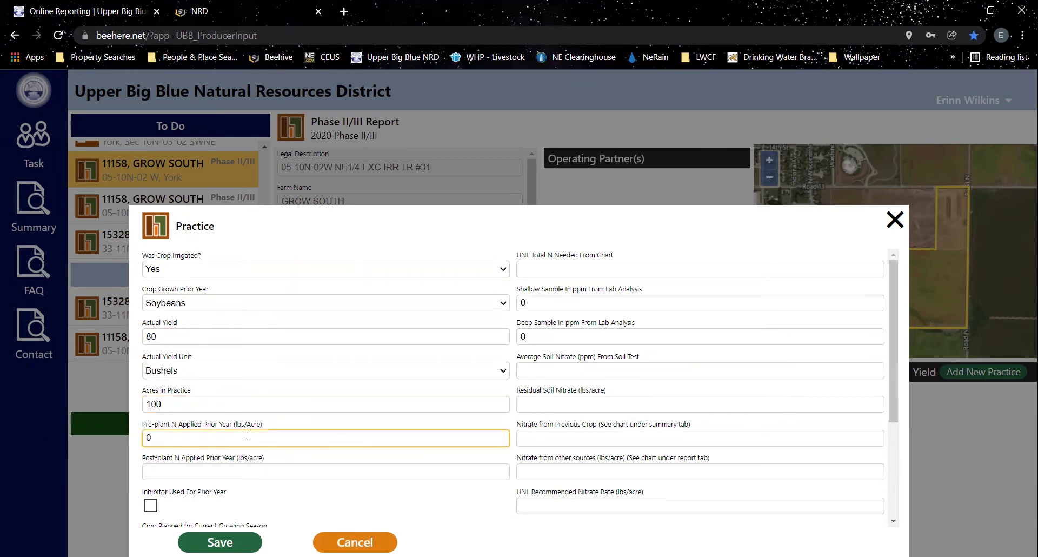
{"action": "key", "text": "Tab"}
{"action": "type", "text": "0"}
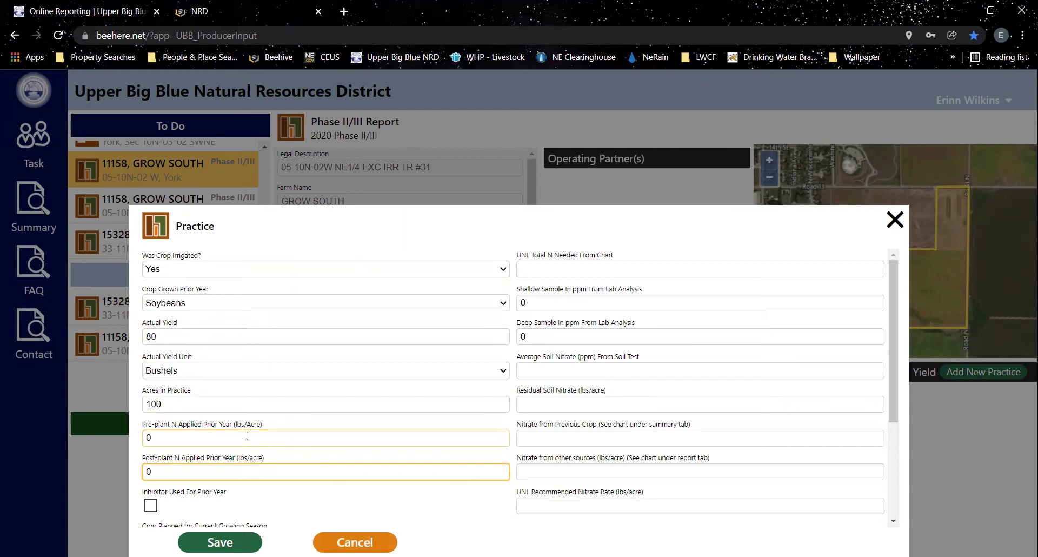
{"action": "scroll", "coordinate": [254, 427], "scroll_direction": "down", "scroll_amount": 2}
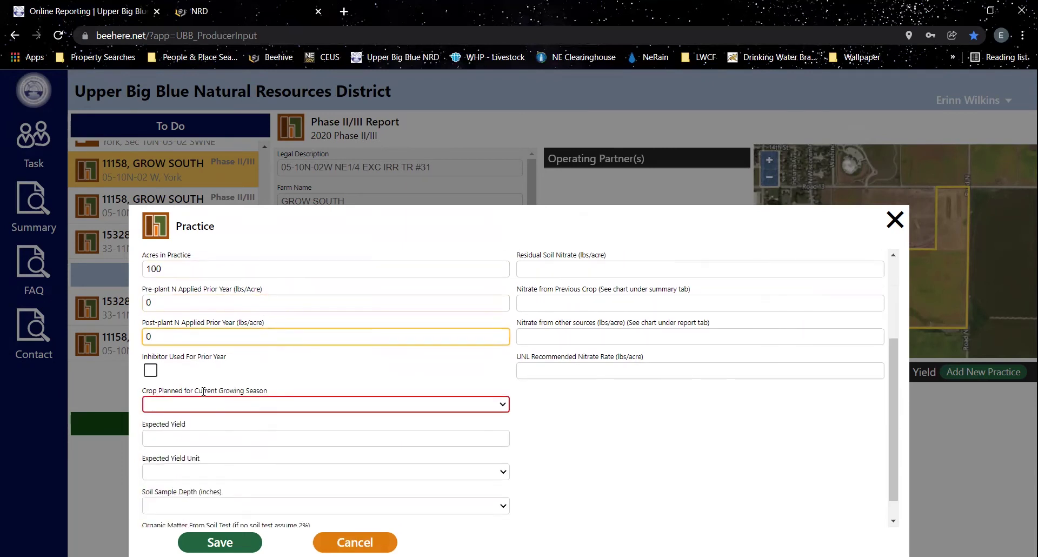
{"action": "left_click", "coordinate": [153, 372]}
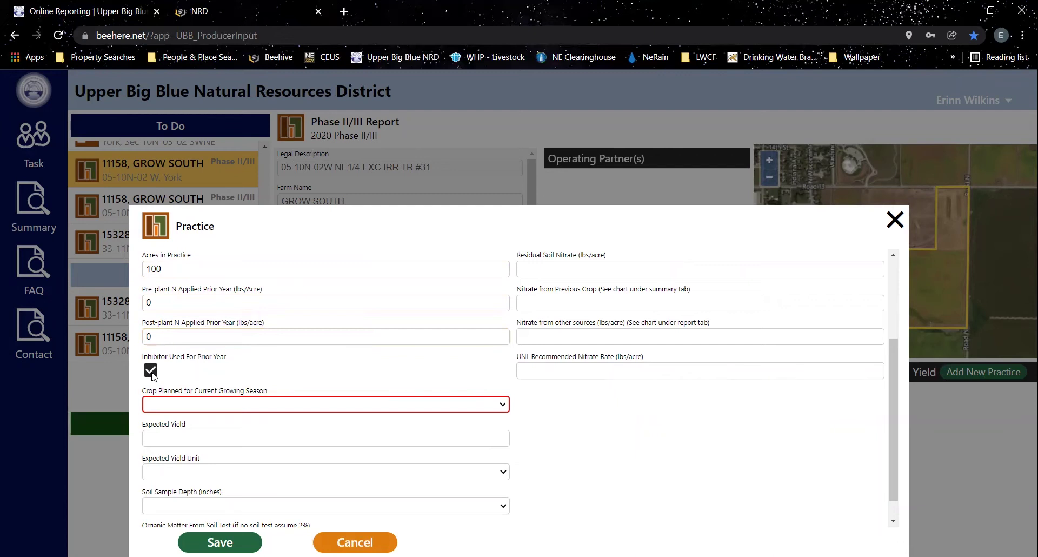
{"action": "left_click", "coordinate": [152, 372]}
- Set this season's crop to Yellow Corn with 250 bushels expected yield
{"action": "left_click", "coordinate": [201, 404]}
{"action": "left_click", "coordinate": [188, 389]}
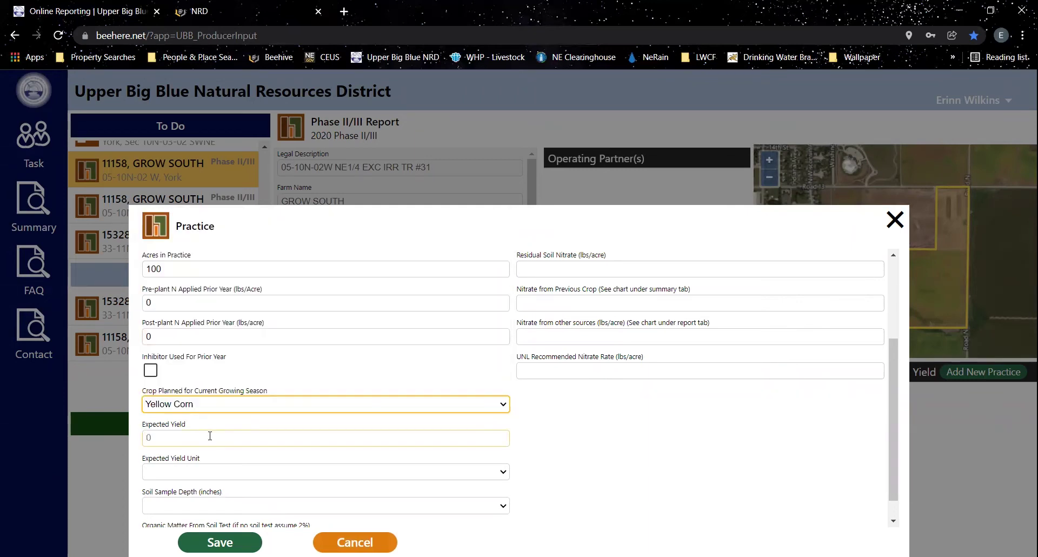
{"action": "left_click", "coordinate": [211, 438]}
{"action": "key", "text": "BackSpace"}
{"action": "type", "text": "250"}
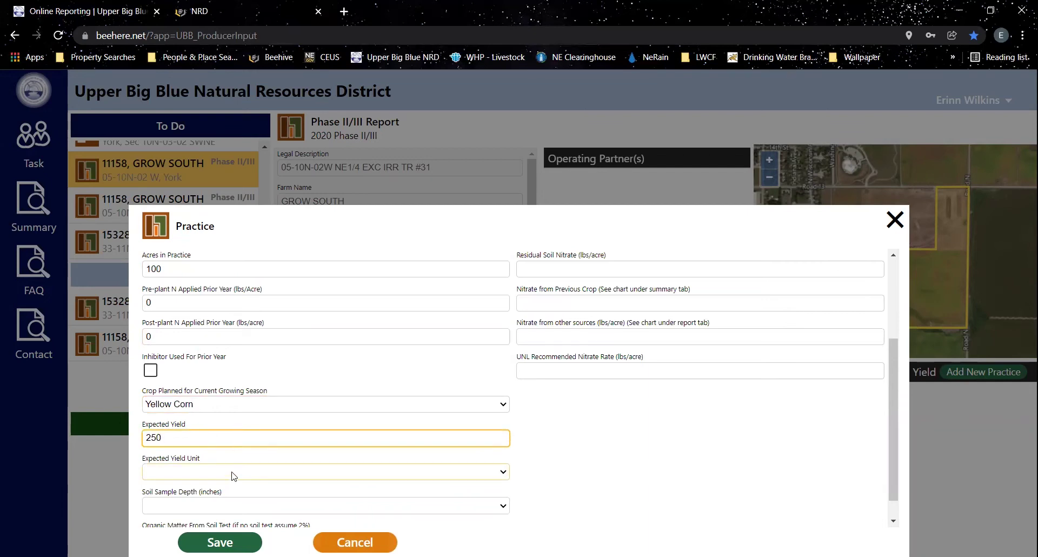
{"action": "left_click", "coordinate": [213, 475]}
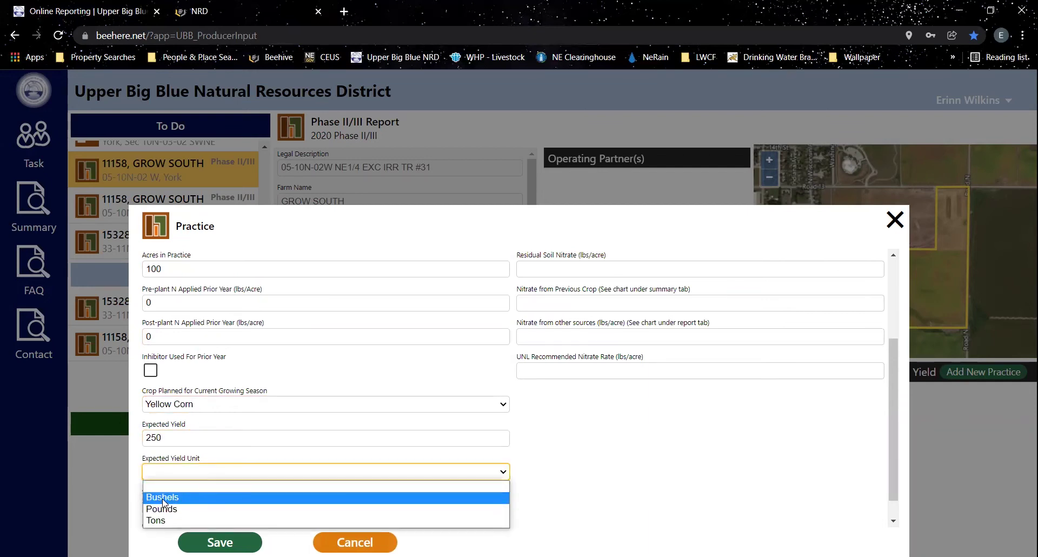
{"action": "key", "text": "Return"}
- Keep soil sample depth at 0 and enter 2.0 organic matter percentage
{"action": "scroll", "coordinate": [538, 456], "scroll_direction": "down", "scroll_amount": 1}
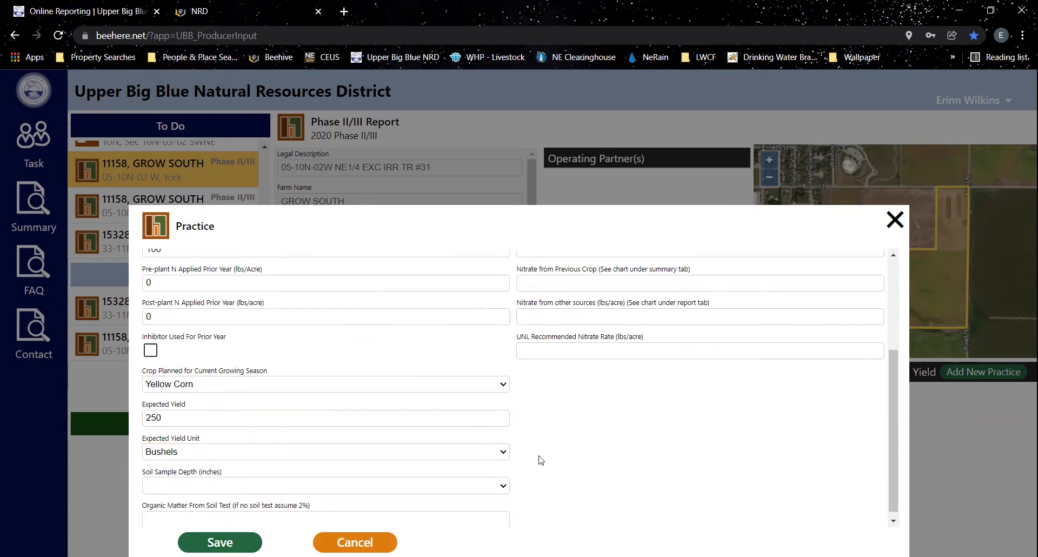
{"action": "left_click", "coordinate": [224, 481]}
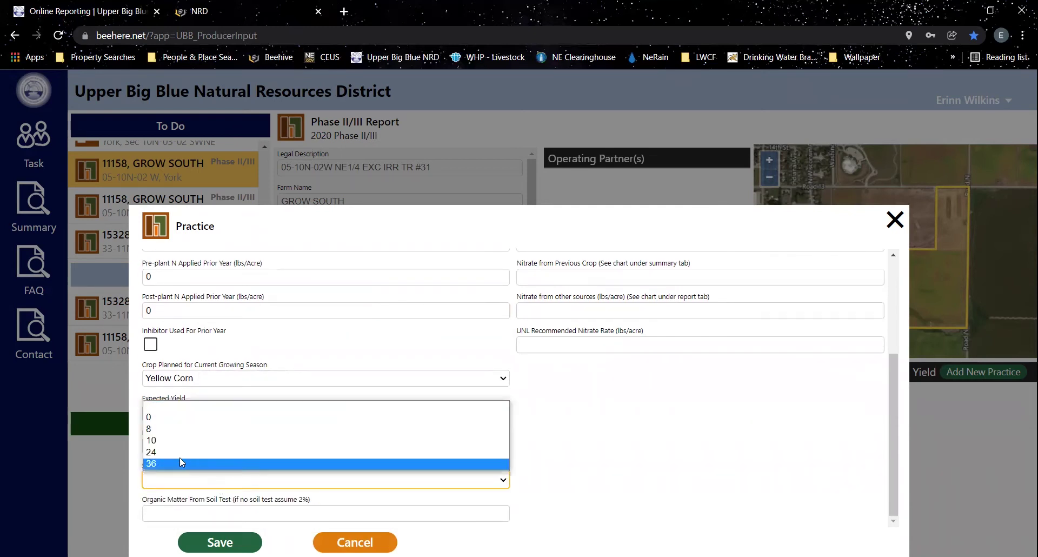
{"action": "left_click", "coordinate": [161, 418]}
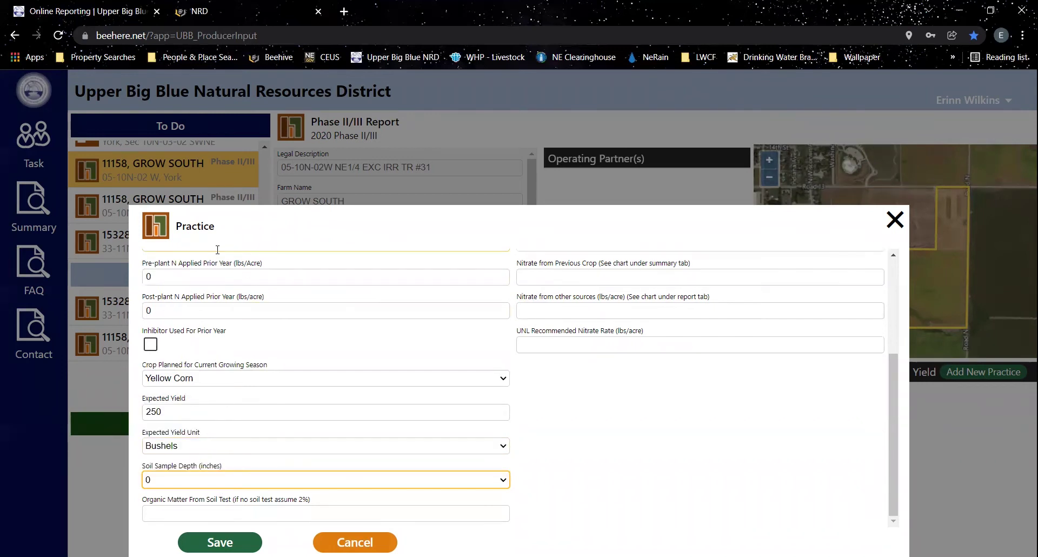
{"action": "left_click", "coordinate": [529, 464]}
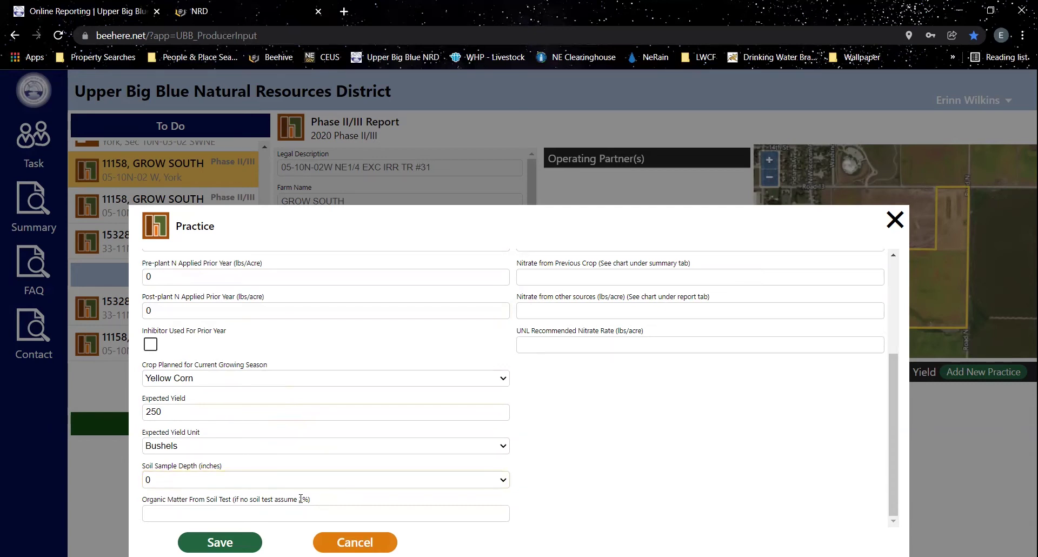
{"action": "left_click_drag", "start_coordinate": [299, 499], "coordinate": [309, 497]}
{"action": "left_click", "coordinate": [320, 499]}
{"action": "left_click", "coordinate": [251, 510]}
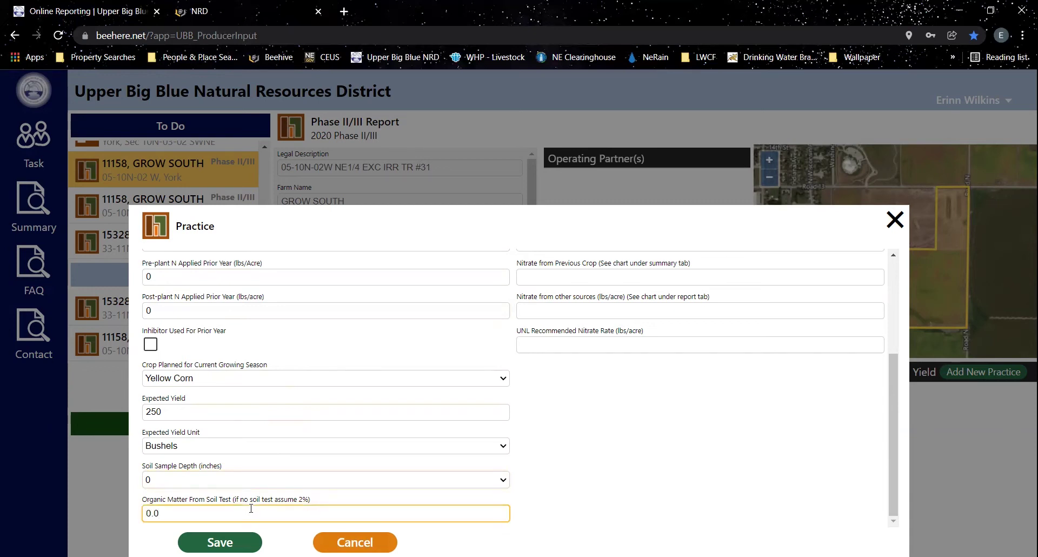
{"action": "type", "text": "2.0"}
- Save the practice and check the calculated UNL recommended nitrate rate of 265.00
{"action": "scroll", "coordinate": [548, 378], "scroll_direction": "up", "scroll_amount": 3}
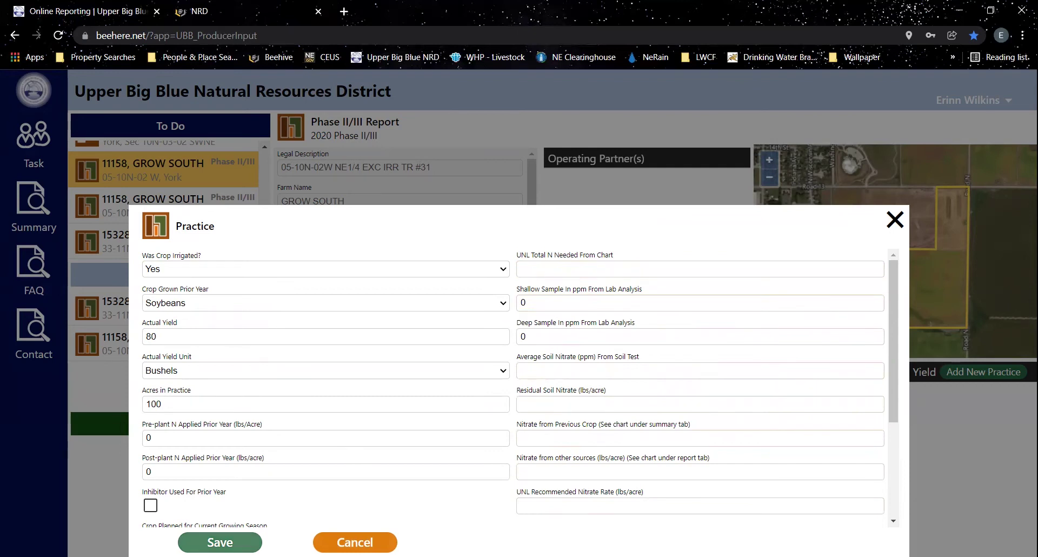
{"action": "left_click", "coordinate": [220, 542]}
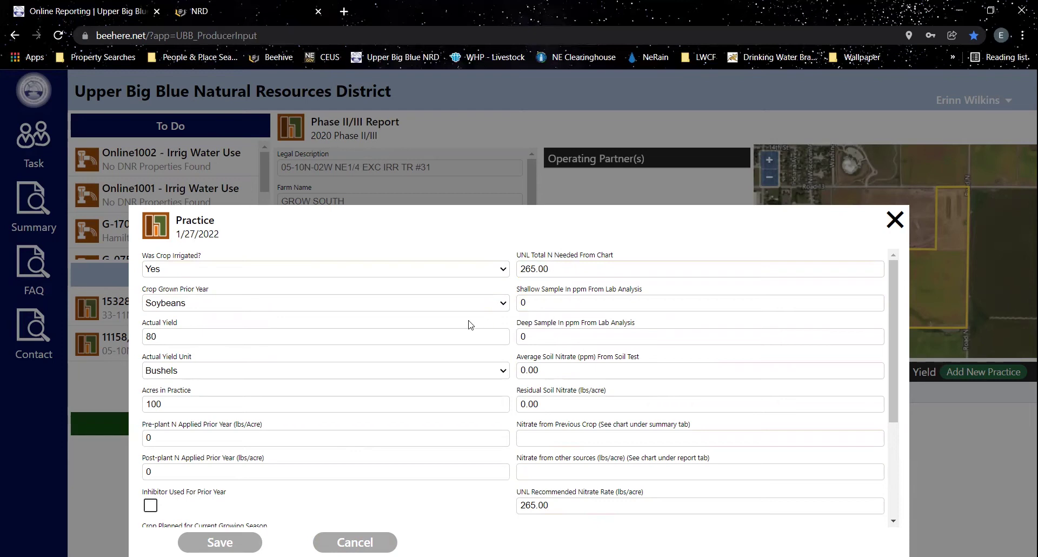
{"action": "scroll", "coordinate": [469, 324], "scroll_direction": "down", "scroll_amount": 3}
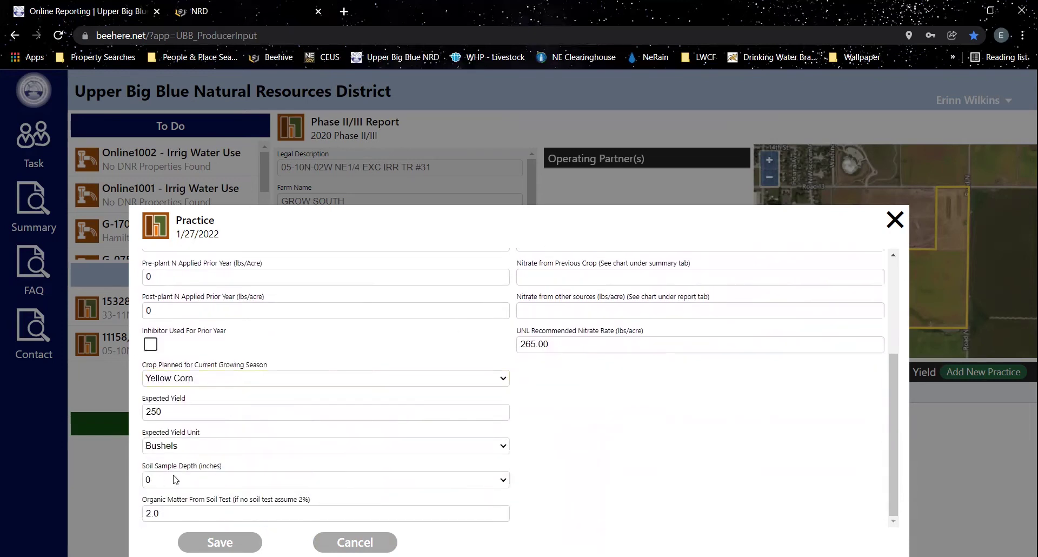
{"action": "scroll", "coordinate": [698, 363], "scroll_direction": "up", "scroll_amount": 3}
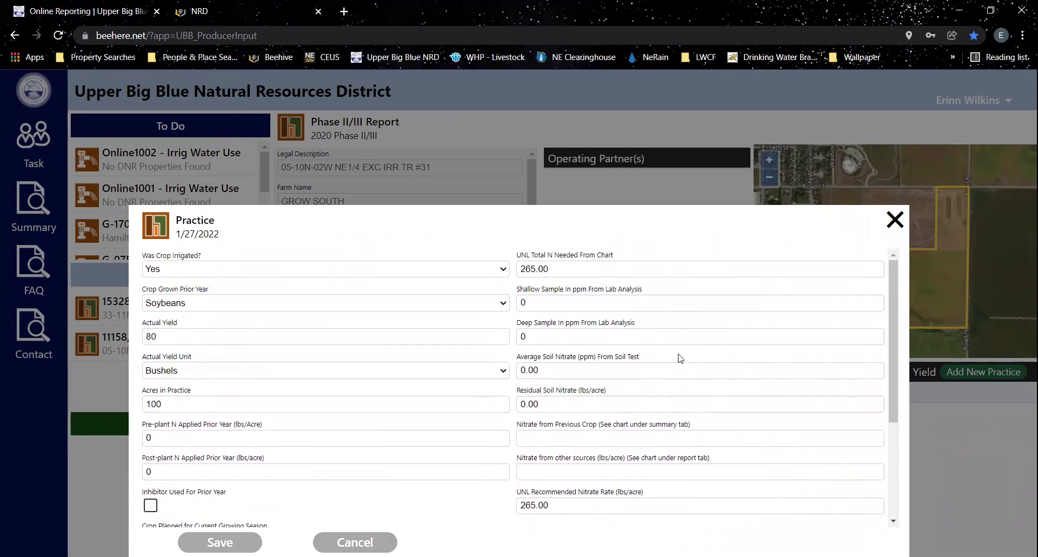
- Enter soil nitrate 3, residual nitrate 24, previous-crop nitrate 45 and 0 other sources
{"action": "left_click", "coordinate": [548, 369]}
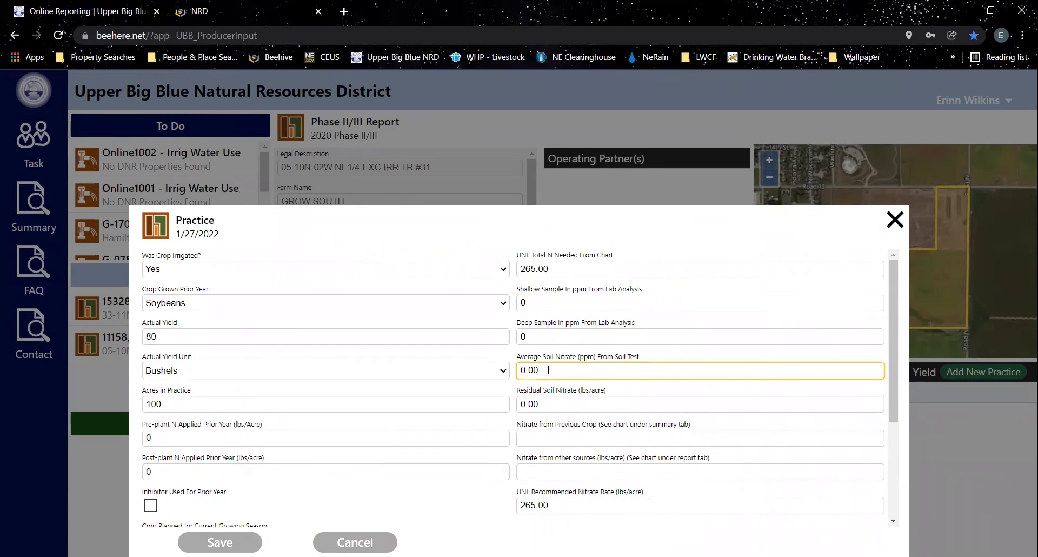
{"action": "key", "text": "BackSpace"}
{"action": "key", "text": "BackSpace"}
{"action": "key", "text": "BackSpace"}
{"action": "key", "text": "BackSpace"}
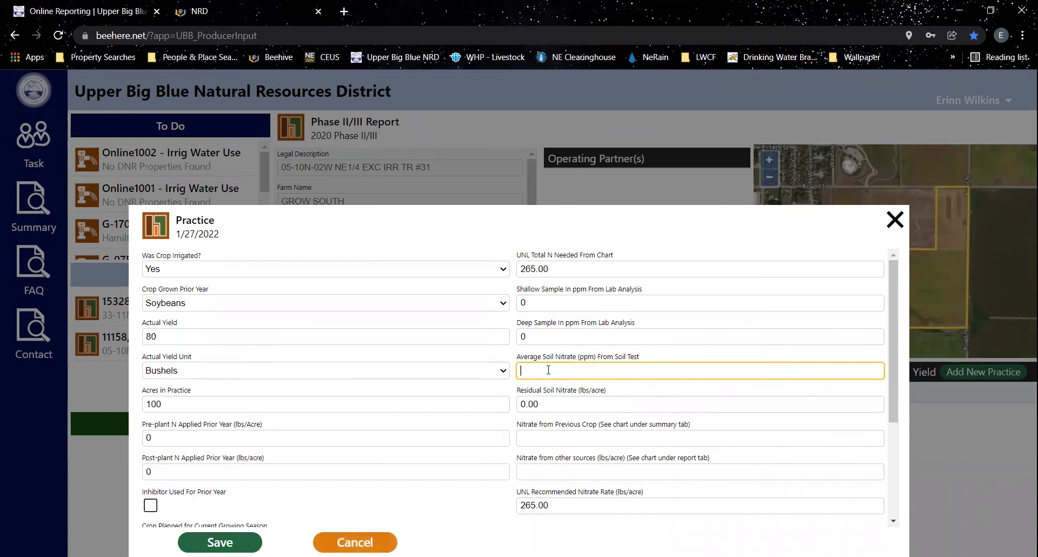
{"action": "type", "text": "3"}
{"action": "left_click", "coordinate": [546, 403]}
{"action": "key", "text": "BackSpace"}
{"action": "key", "text": "BackSpace"}
{"action": "key", "text": "BackSpace"}
{"action": "key", "text": "BackSpace"}
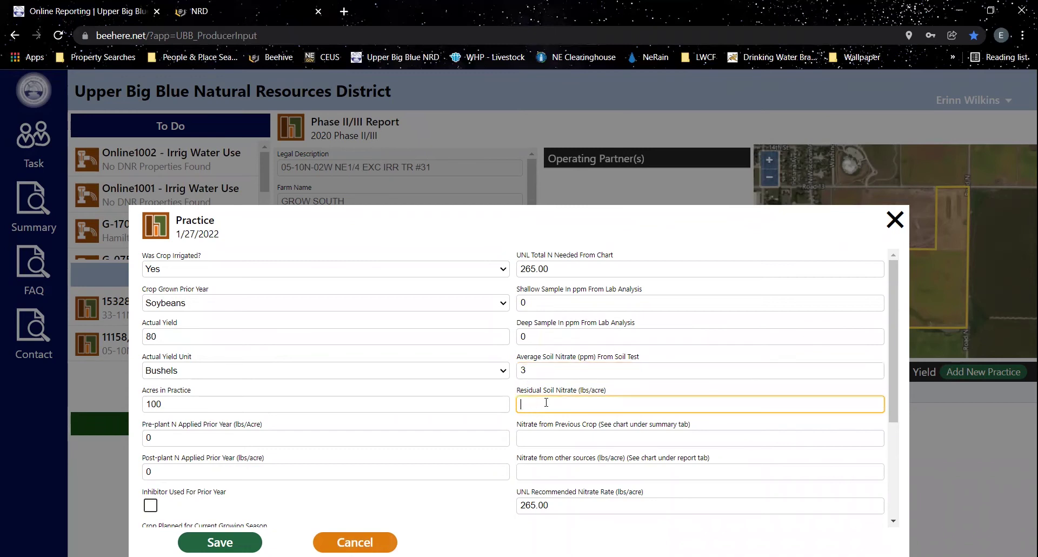
{"action": "type", "text": "24"}
{"action": "left_click", "coordinate": [563, 439]}
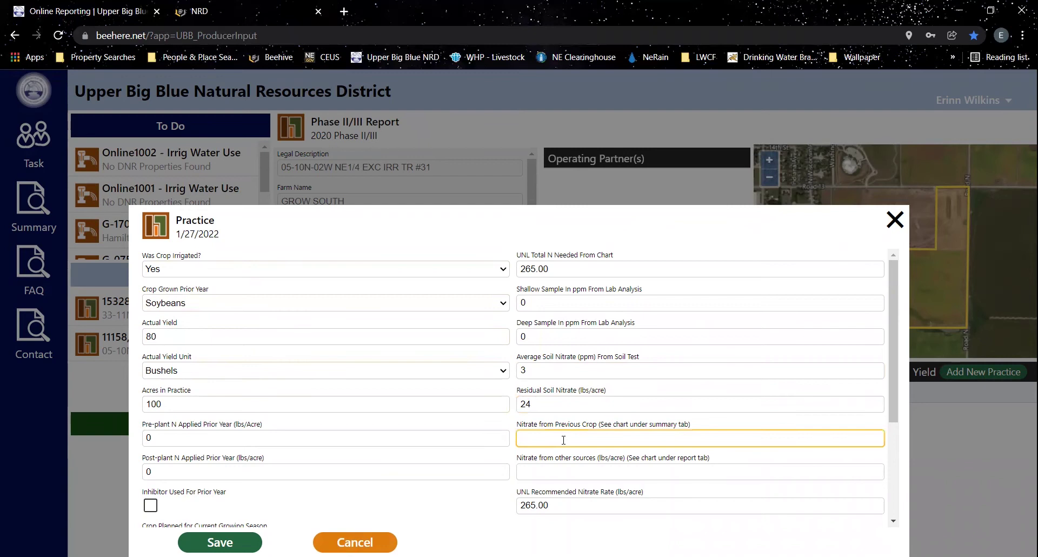
{"action": "type", "text": "45"}
{"action": "left_click", "coordinate": [563, 470]}
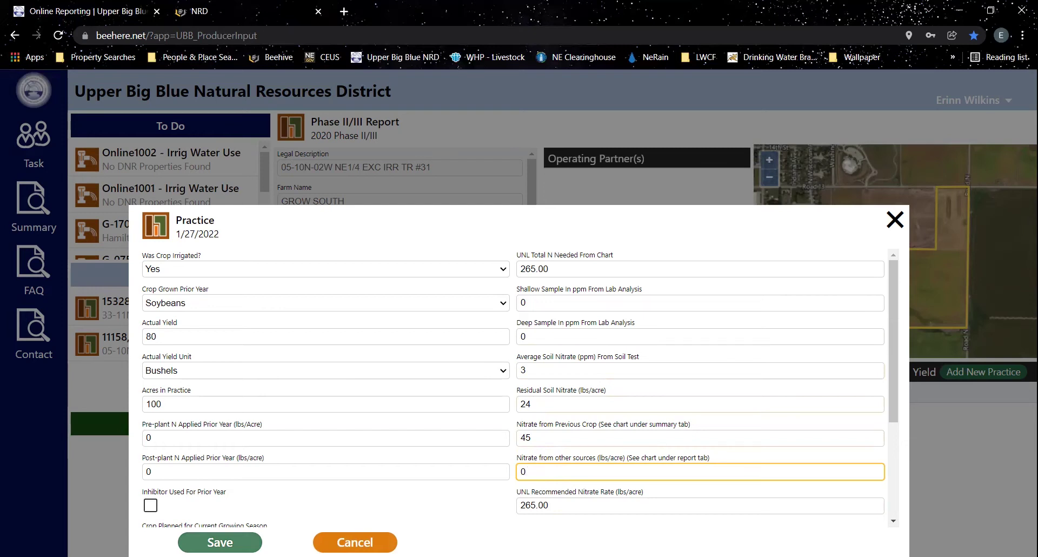
- Save the nitrate values and confirm the recommended rate drops to 196.00
{"action": "left_click", "coordinate": [219, 542]}
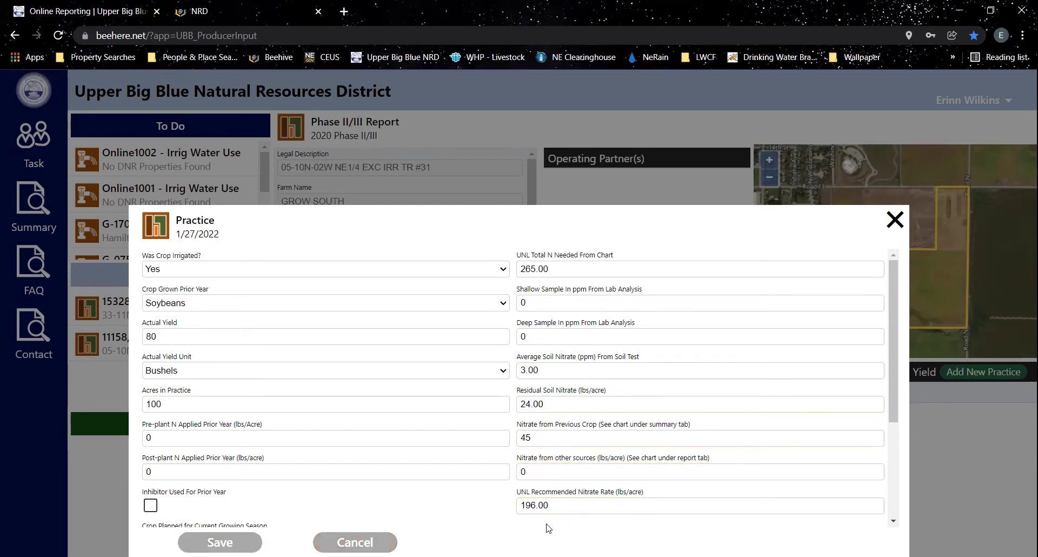
{"action": "scroll", "coordinate": [639, 504], "scroll_direction": "down", "scroll_amount": 3}
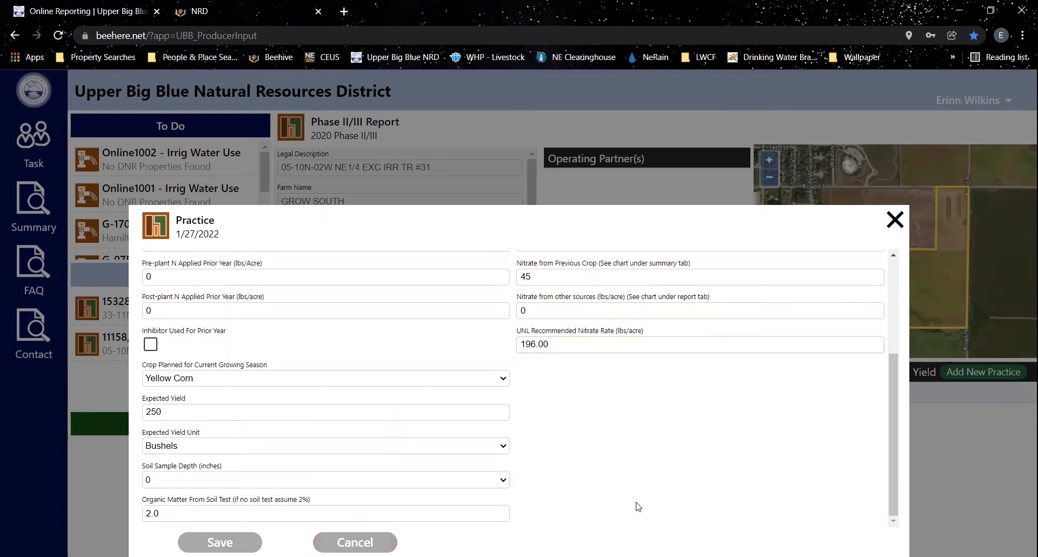
{"action": "scroll", "coordinate": [628, 476], "scroll_direction": "up", "scroll_amount": 3}
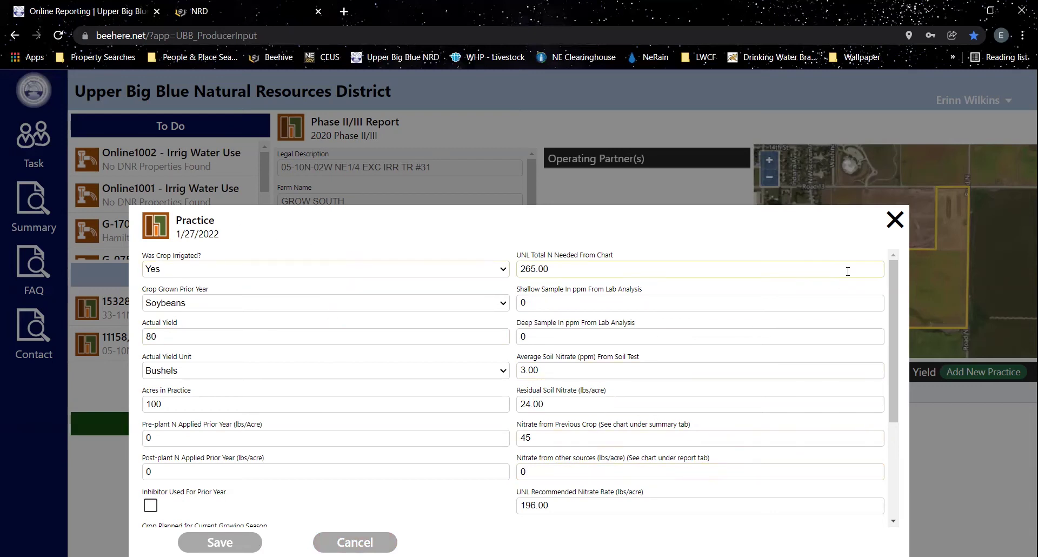
- Close the saved practice and start a blank second practice on GROW SOUTH
{"action": "left_click", "coordinate": [894, 220]}
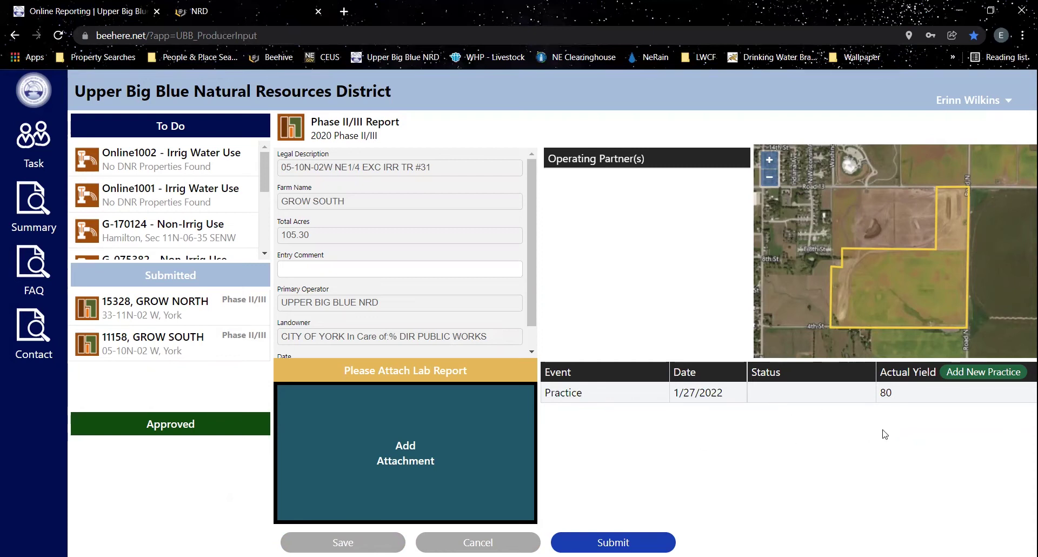
{"action": "left_click", "coordinate": [982, 373]}
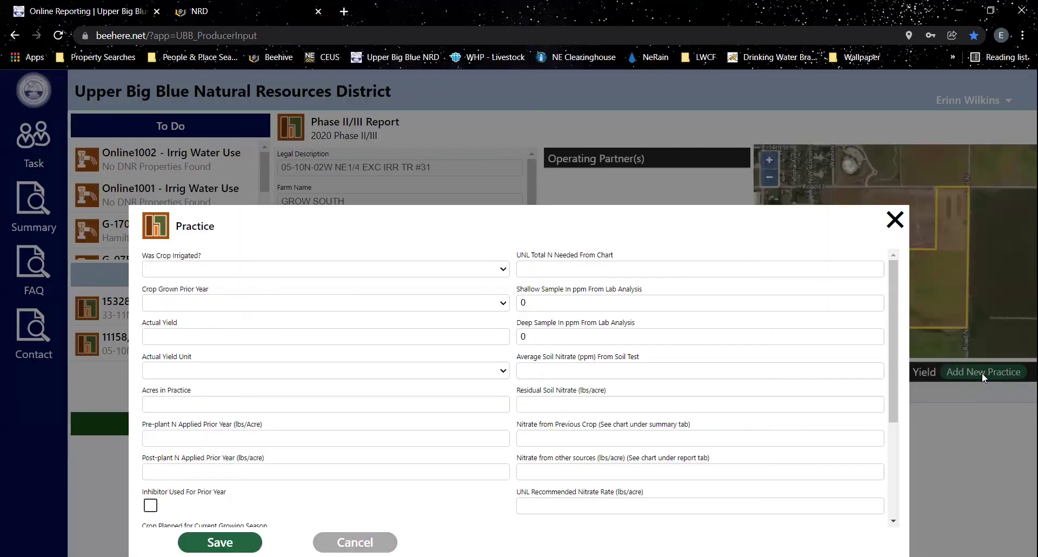
- Record non-irrigated prior-year Yellow Corn yielding 180 Bushels on 20 acres
{"action": "left_click", "coordinate": [272, 269]}
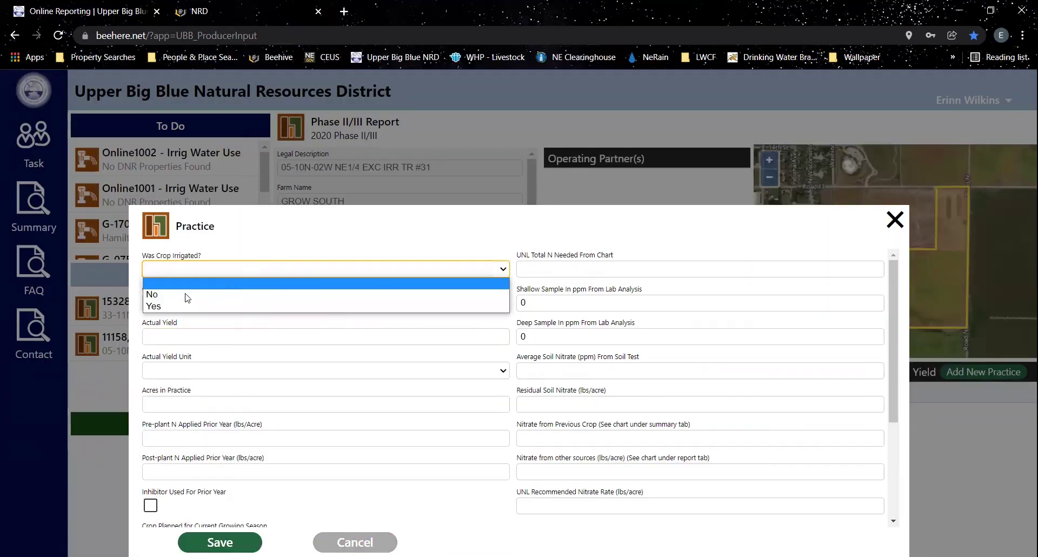
{"action": "left_click", "coordinate": [188, 299]}
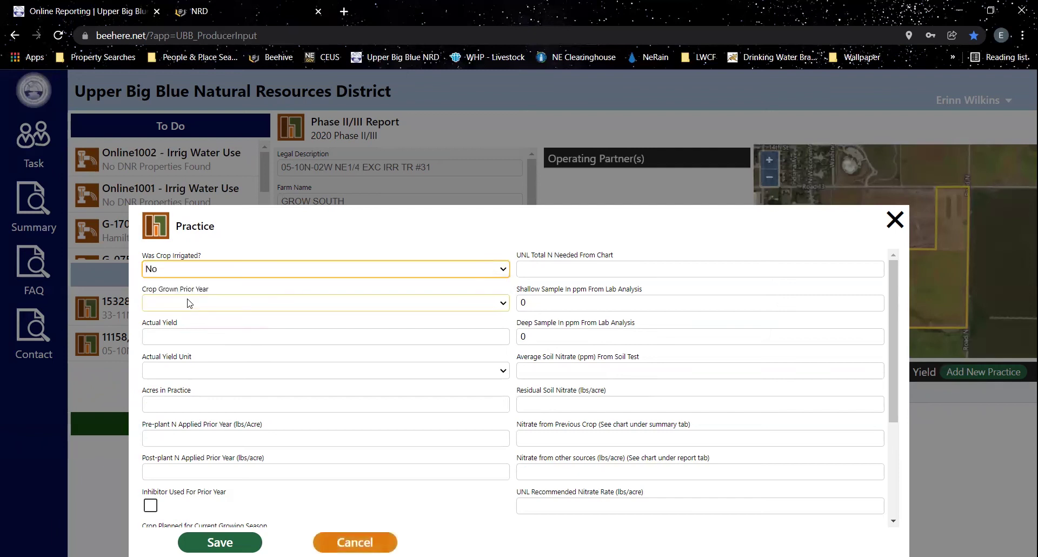
{"action": "left_click", "coordinate": [188, 300]}
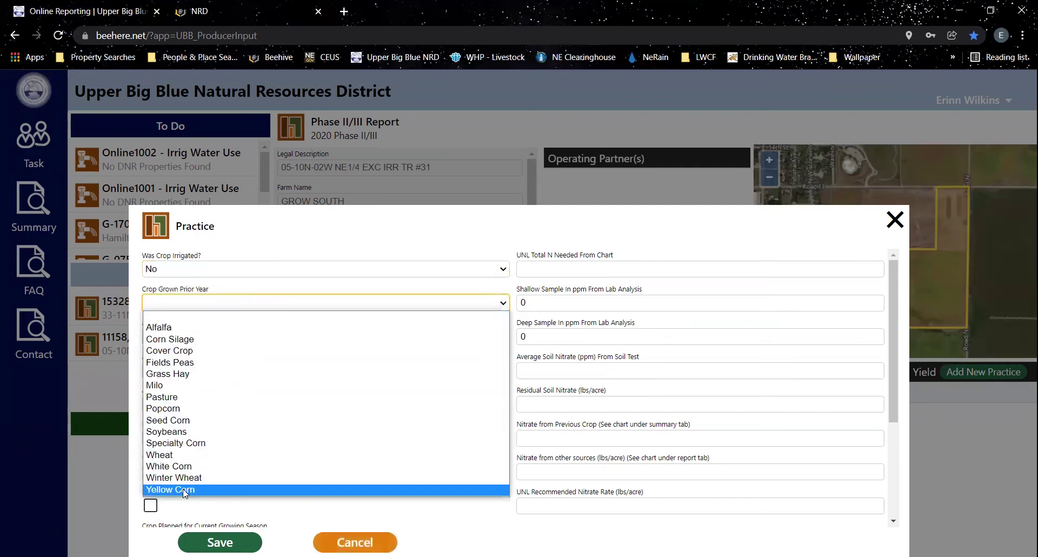
{"action": "left_click", "coordinate": [202, 489]}
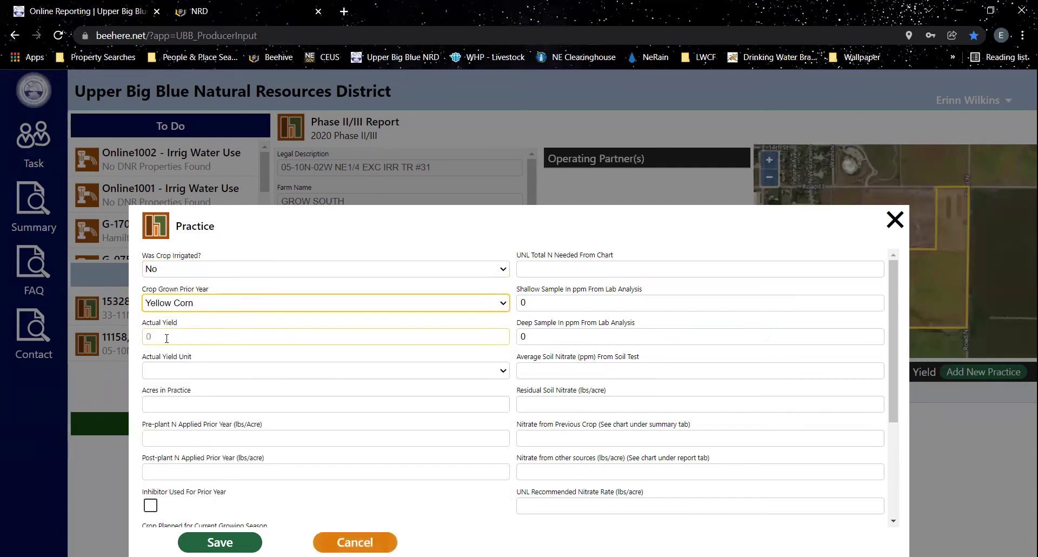
{"action": "left_click", "coordinate": [166, 337]}
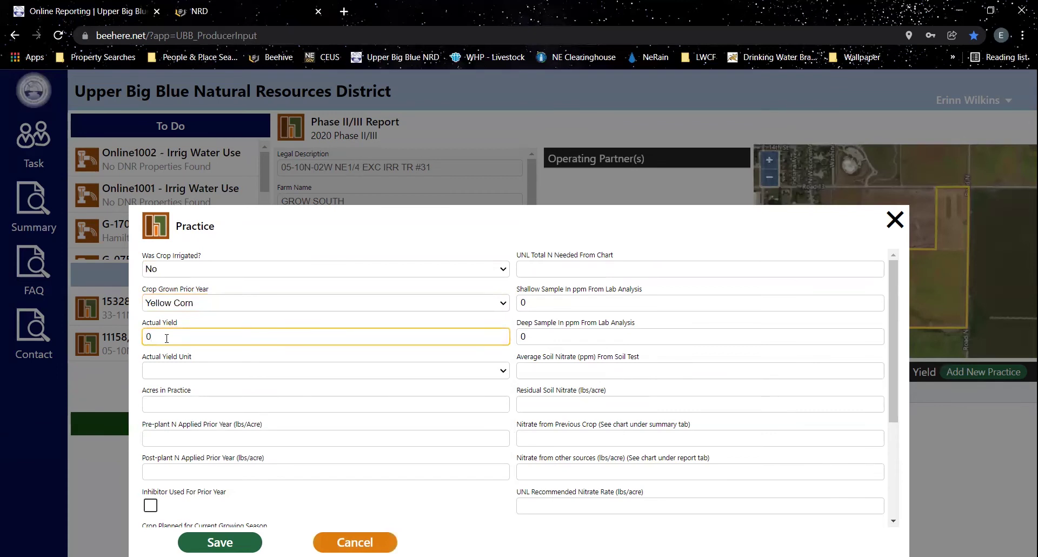
{"action": "type", "text": "180"}
{"action": "left_click", "coordinate": [188, 371]}
{"action": "left_click", "coordinate": [180, 398]}
{"action": "left_click", "coordinate": [205, 403]}
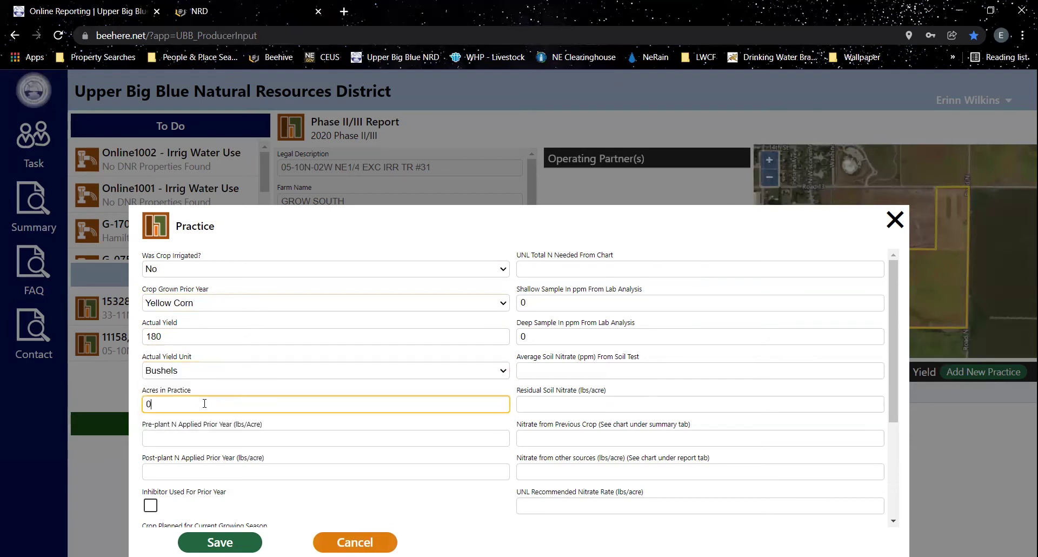
{"action": "type", "text": "20"}
- Enter pre-plant N 50 and post-plant N 100, and check that an inhibitor was used
{"action": "left_click", "coordinate": [208, 438]}
{"action": "type", "text": "0"}
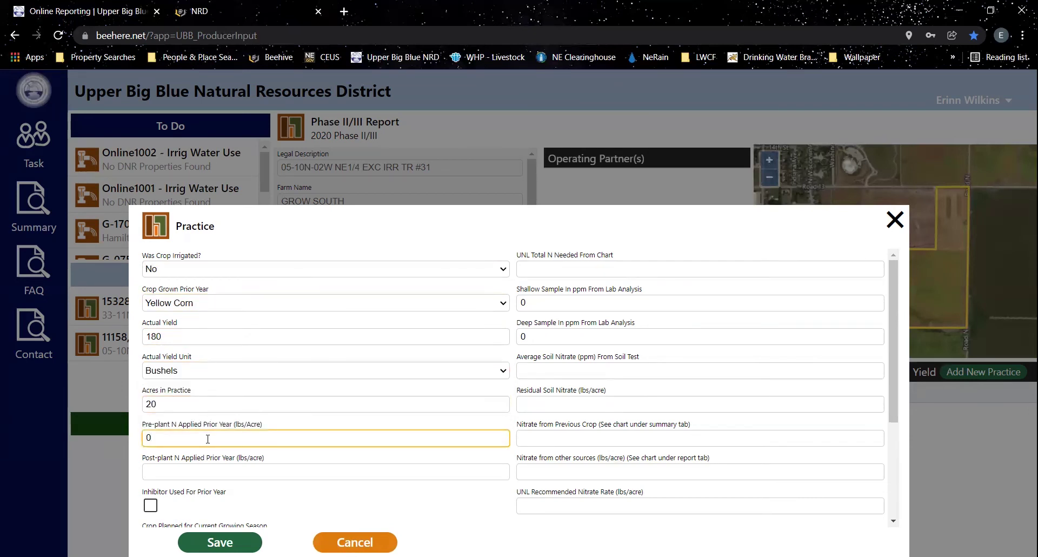
{"action": "key", "text": "BackSpace"}
{"action": "type", "text": "50"}
{"action": "key", "text": "Tab"}
{"action": "type", "text": "100"}
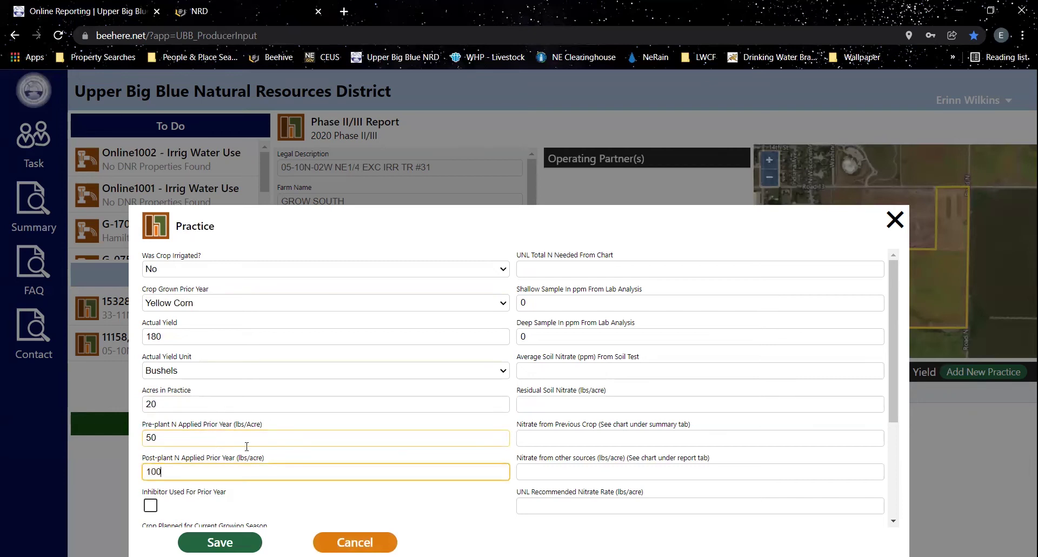
{"action": "scroll", "coordinate": [207, 438], "scroll_direction": "down", "scroll_amount": 3}
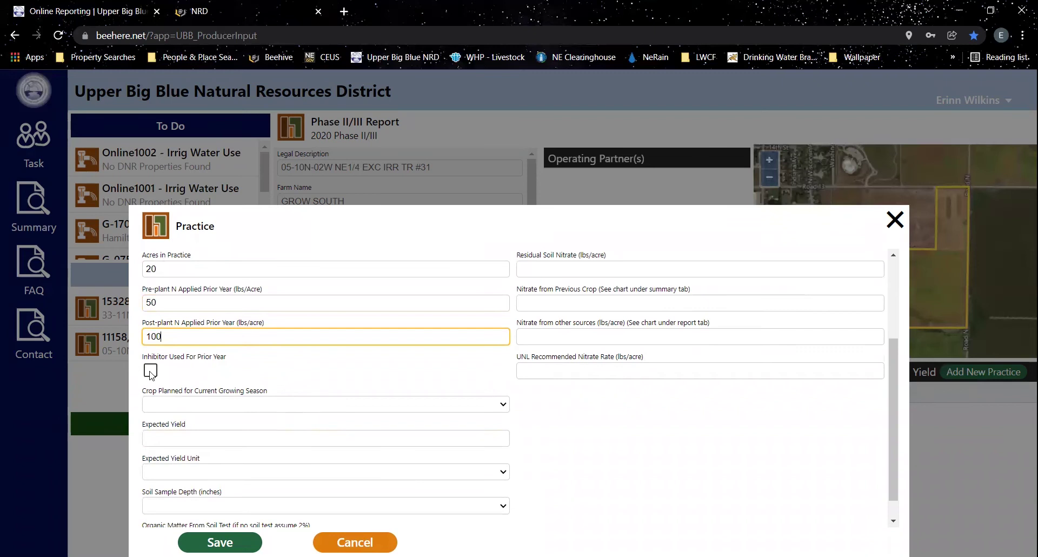
{"action": "left_click", "coordinate": [151, 371]}
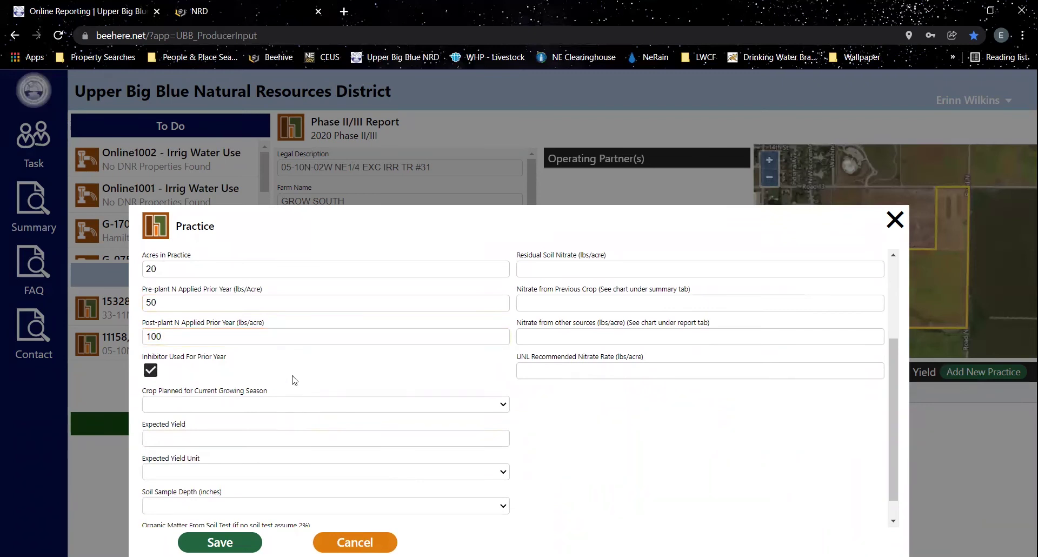
- Set the planned crop to Yellow Corn with a 200 Bushels expected yield
{"action": "scroll", "coordinate": [300, 366], "scroll_direction": "down", "scroll_amount": 1}
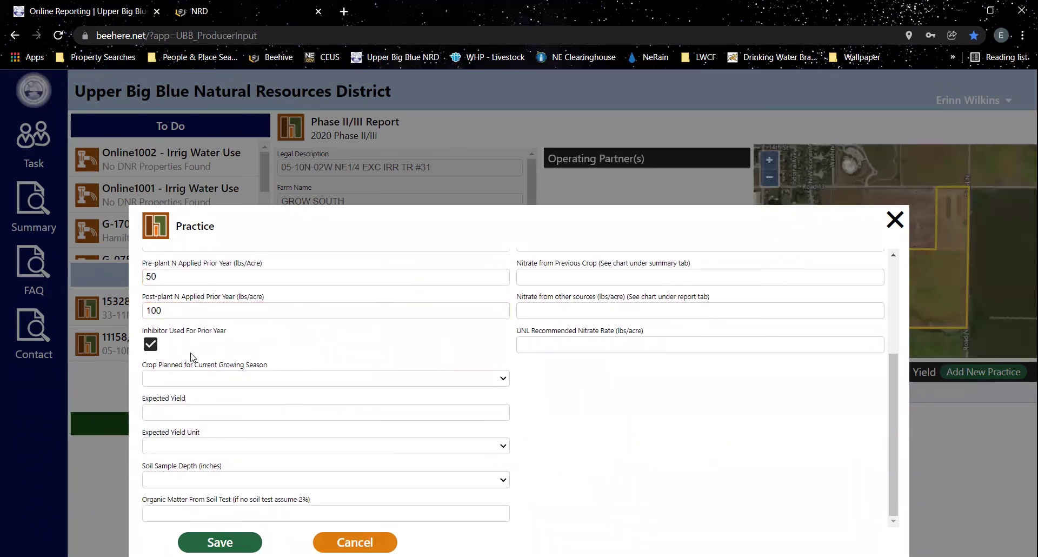
{"action": "left_click", "coordinate": [234, 379]}
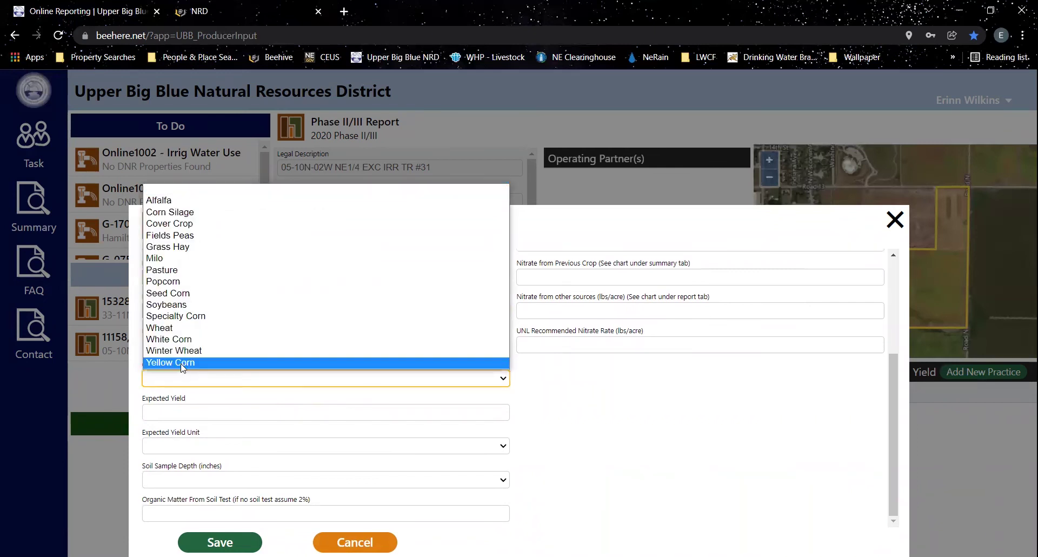
{"action": "left_click", "coordinate": [181, 362]}
{"action": "left_click", "coordinate": [218, 412]}
{"action": "type", "text": "0"}
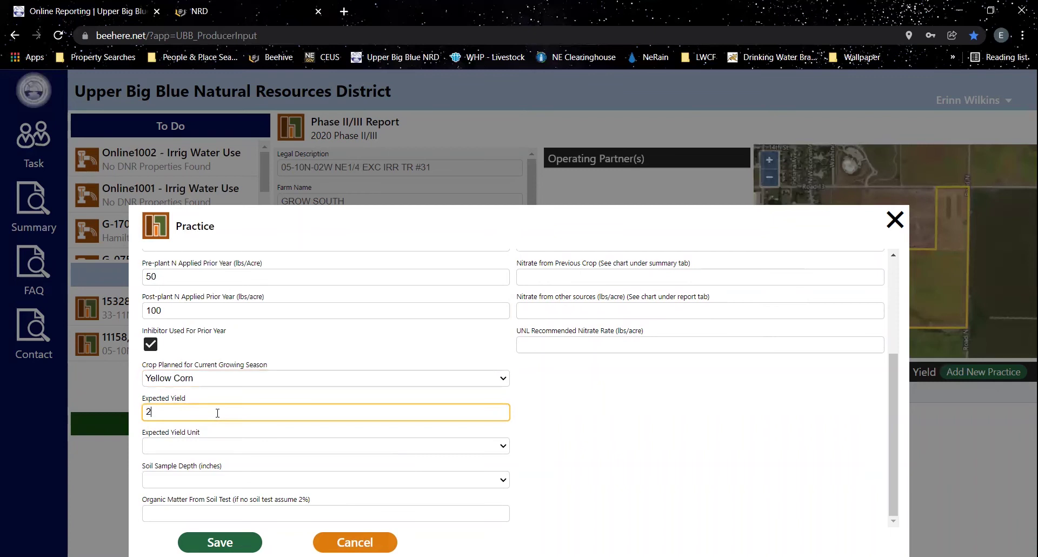
{"action": "type", "text": "00"}
{"action": "left_click", "coordinate": [201, 446]}
{"action": "left_click", "coordinate": [176, 468]}
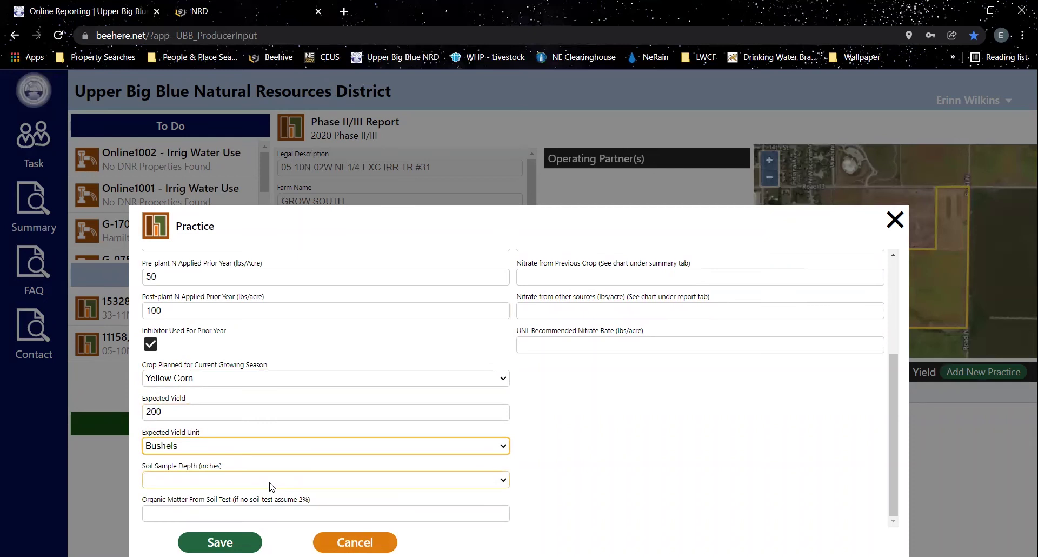
- Set soil sample depth to 24 inches and organic matter to 2.7%
{"action": "left_click", "coordinate": [271, 480]}
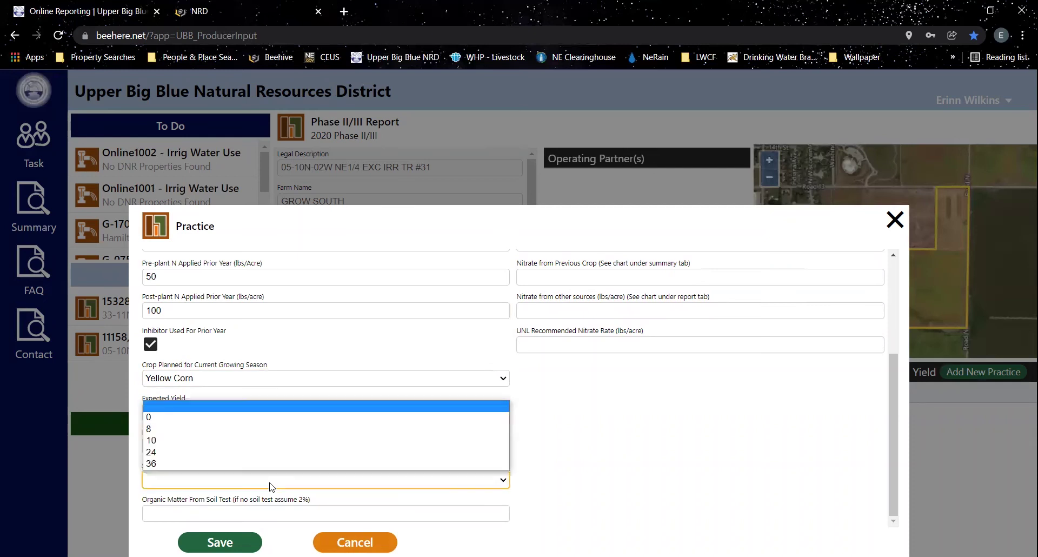
{"action": "left_click", "coordinate": [156, 452]}
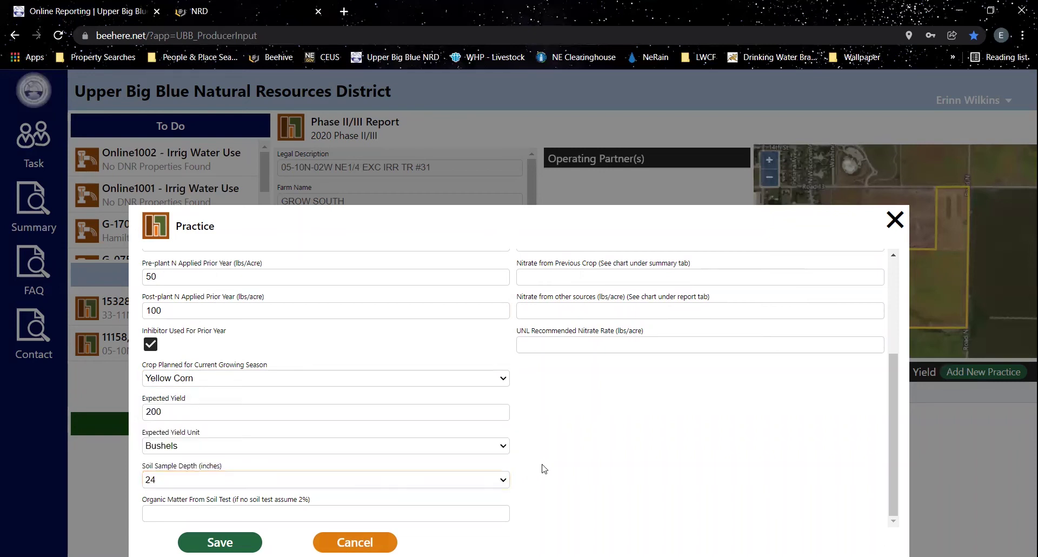
{"action": "left_click", "coordinate": [301, 510]}
{"action": "type", "text": "0.0"}
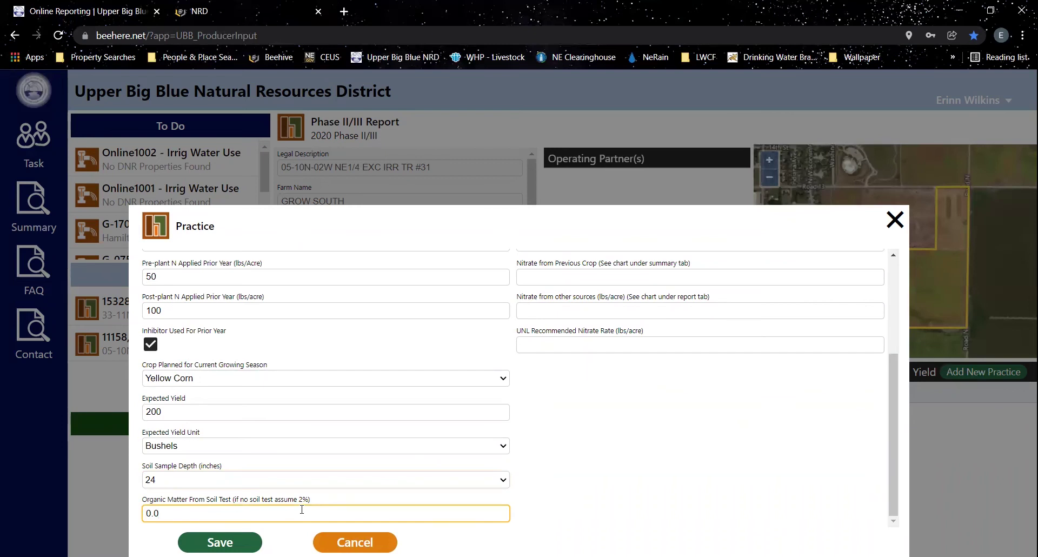
{"action": "key", "text": "BackSpace"}
{"action": "type", "text": "2"}
{"action": "key", "text": "BackSpace"}
{"action": "key", "text": "BackSpace"}
{"action": "key", "text": "BackSpace"}
{"action": "type", "text": "2.7"}
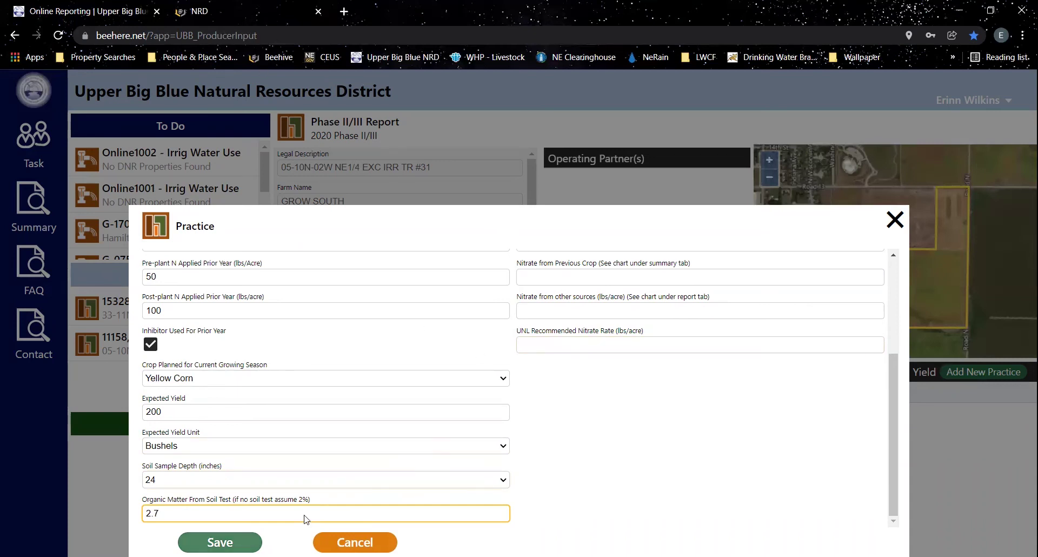
{"action": "scroll", "coordinate": [562, 357], "scroll_direction": "up", "scroll_amount": 3}
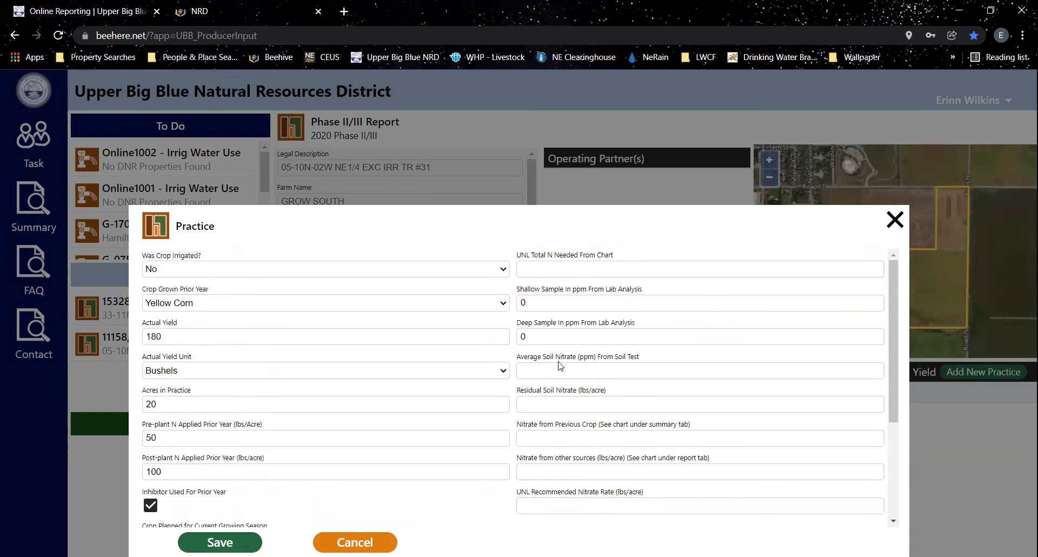
- Save the practice so the UNL recommended nitrate rate of 199.40 lbs/acre is calculated
{"action": "left_click", "coordinate": [539, 272]}
{"action": "left_click", "coordinate": [220, 542]}
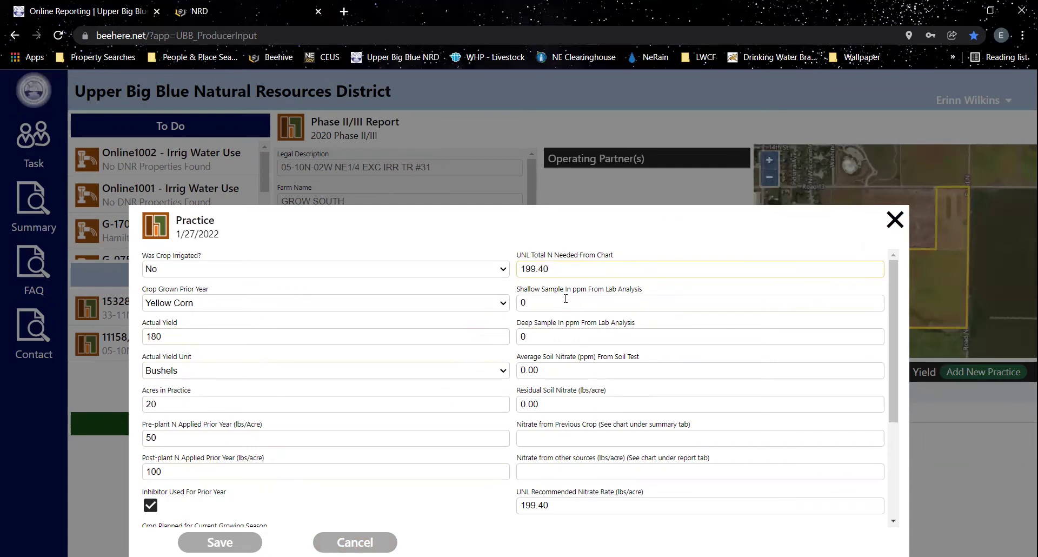
{"action": "scroll", "coordinate": [258, 449], "scroll_direction": "down", "scroll_amount": 3}
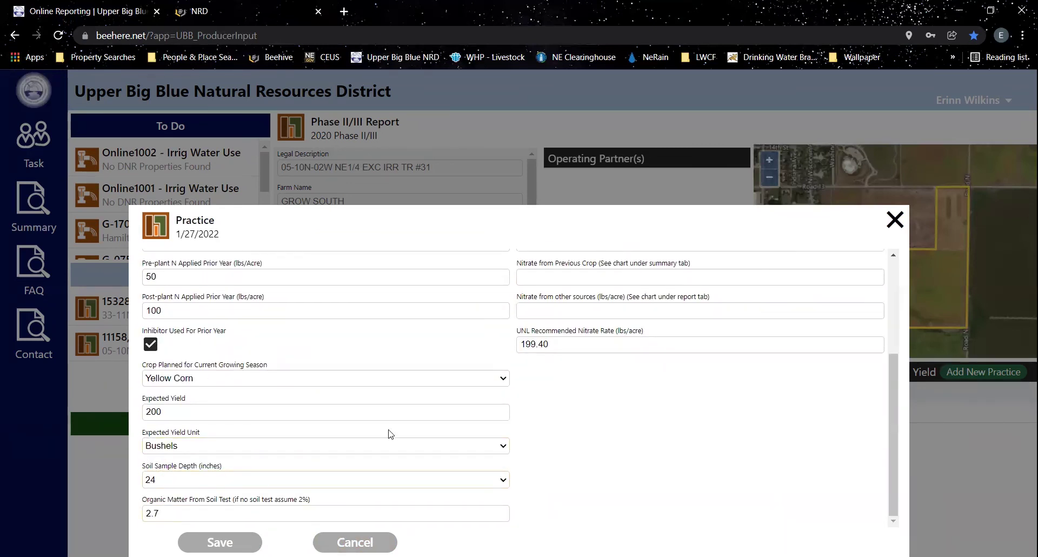
{"action": "scroll", "coordinate": [690, 380], "scroll_direction": "up", "scroll_amount": 3}
{"action": "left_click", "coordinate": [550, 301]}
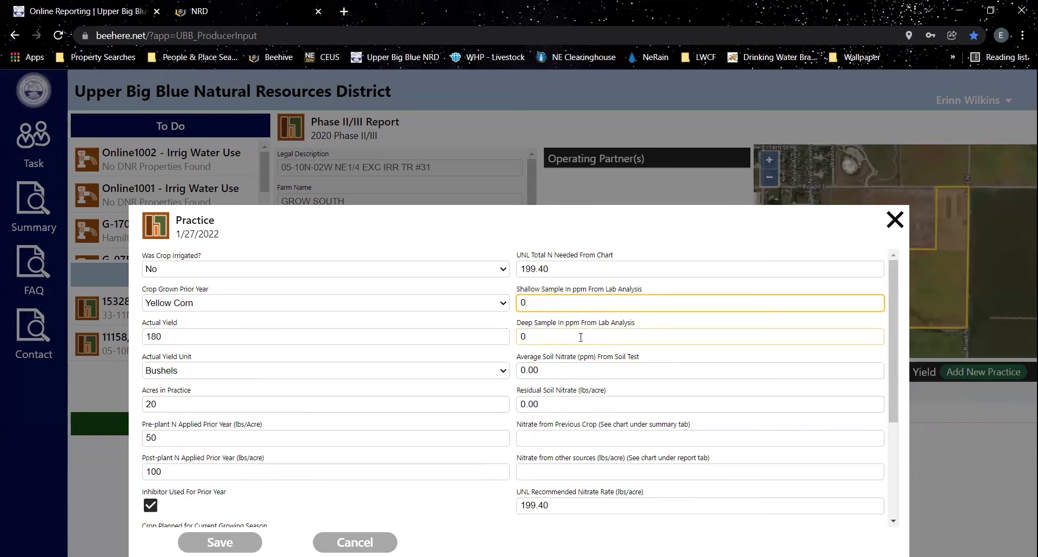
- Save soil samples of 13 ppm shallow and 4 ppm deep, averaging 7.06 ppm
{"action": "left_click", "coordinate": [554, 371]}
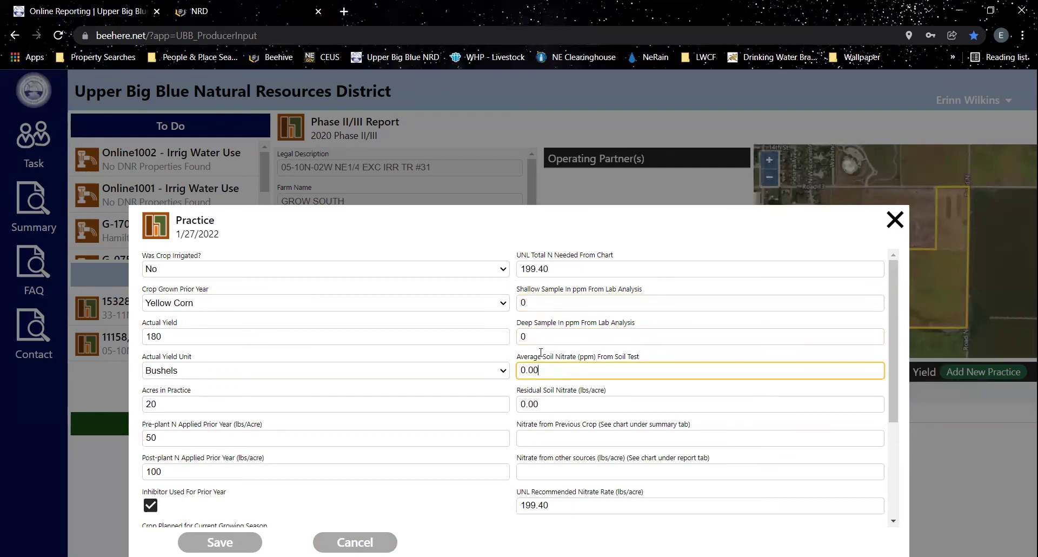
{"action": "left_click", "coordinate": [547, 304]}
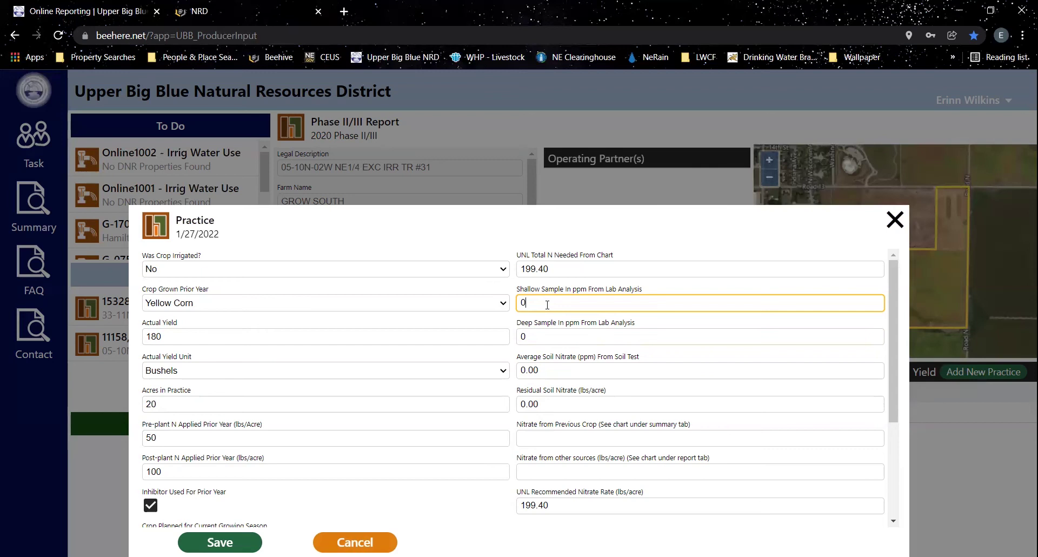
{"action": "key", "text": "BackSpace"}
{"action": "type", "text": "13"}
{"action": "left_click", "coordinate": [537, 332]}
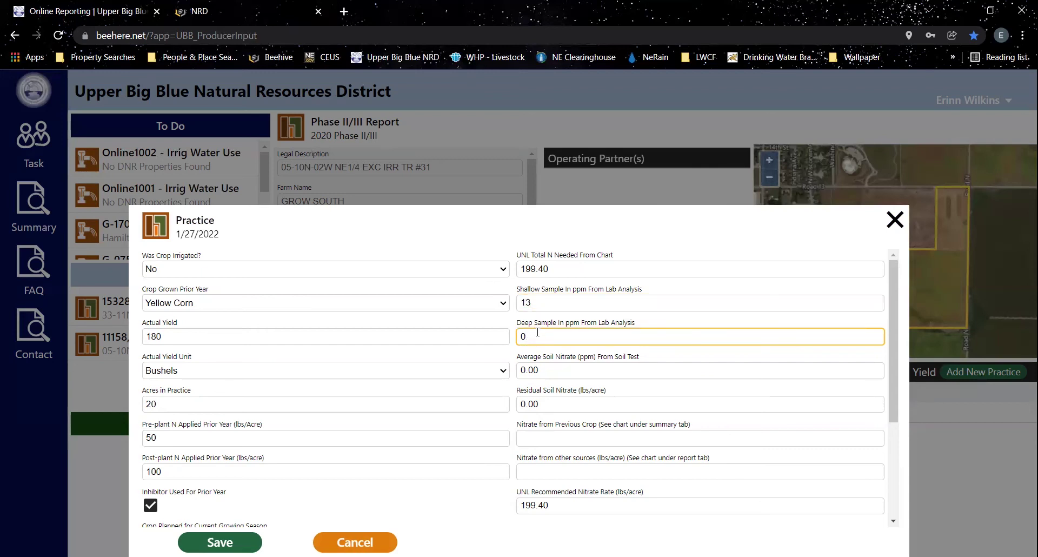
{"action": "key", "text": "BackSpace"}
{"action": "type", "text": "4"}
{"action": "left_click", "coordinate": [219, 541]}
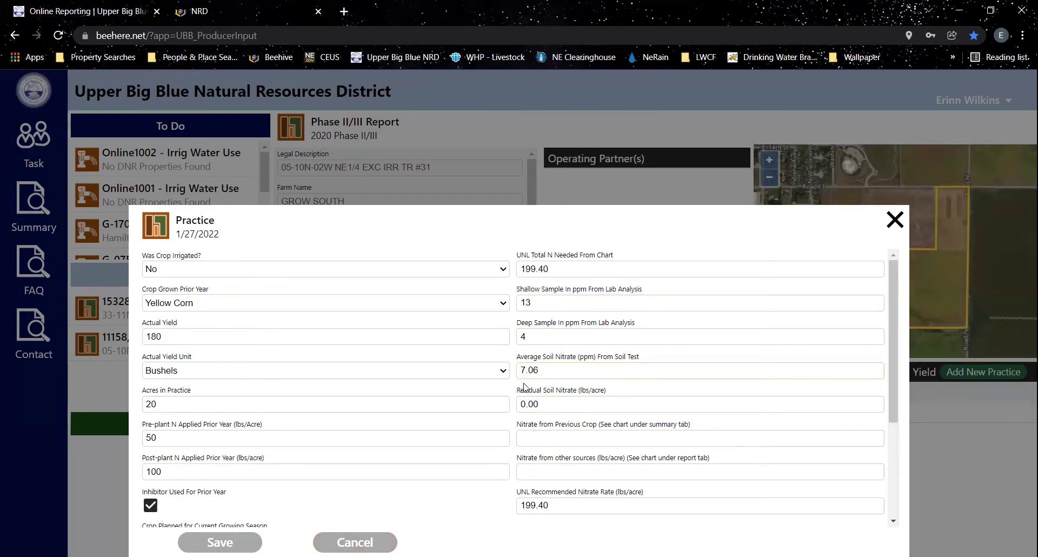
- Save residual soil nitrate 56.48 with 0 nitrate from previous crop and other sources
{"action": "left_click", "coordinate": [537, 369]}
{"action": "left_click", "coordinate": [543, 403]}
{"action": "key", "text": "BackSpace"}
{"action": "key", "text": "BackSpace"}
{"action": "key", "text": "BackSpace"}
{"action": "key", "text": "BackSpace"}
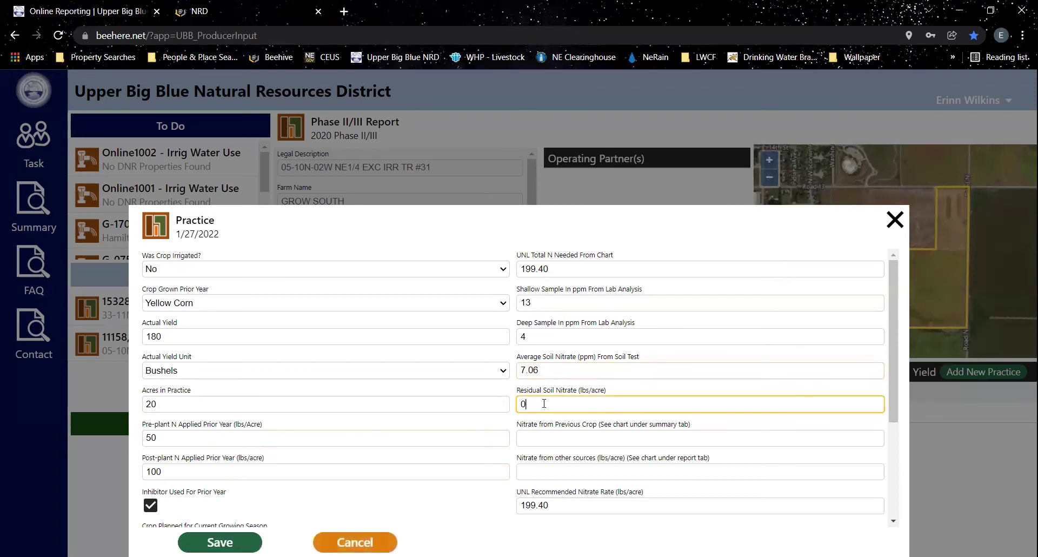
{"action": "type", "text": "56.48"}
{"action": "left_click", "coordinate": [579, 432]}
{"action": "type", "text": "0"}
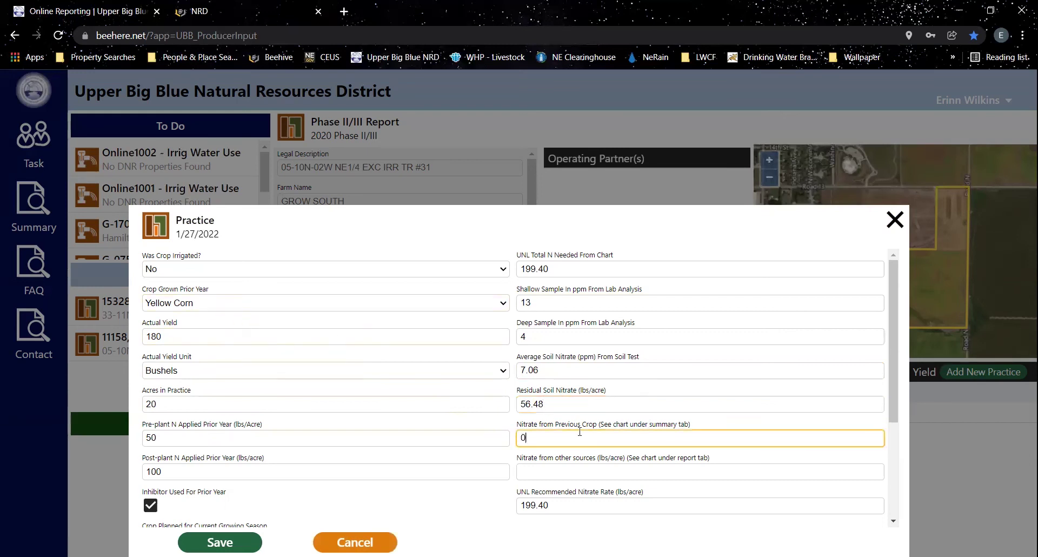
{"action": "left_click", "coordinate": [544, 467]}
{"action": "type", "text": "0"}
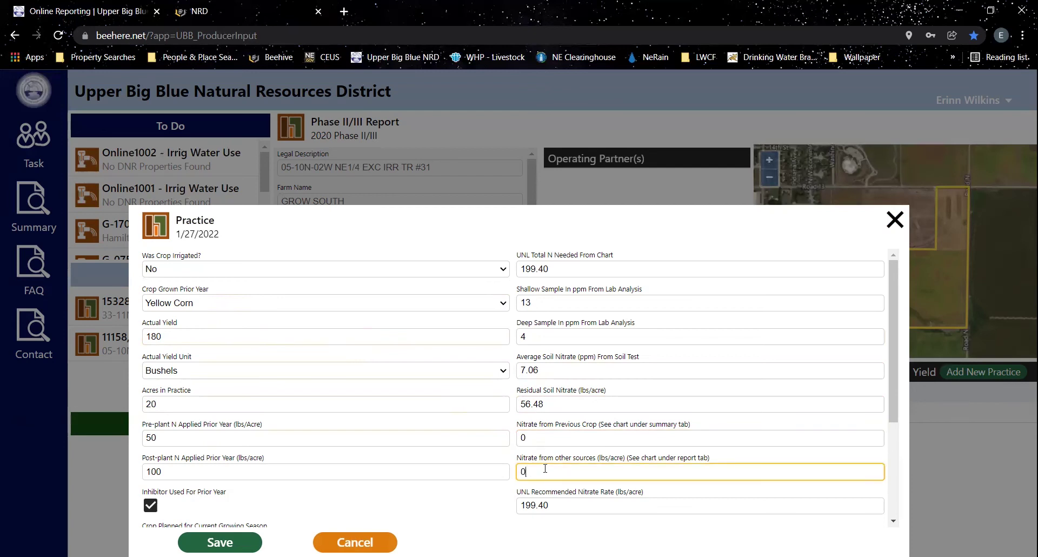
{"action": "left_click", "coordinate": [243, 538]}
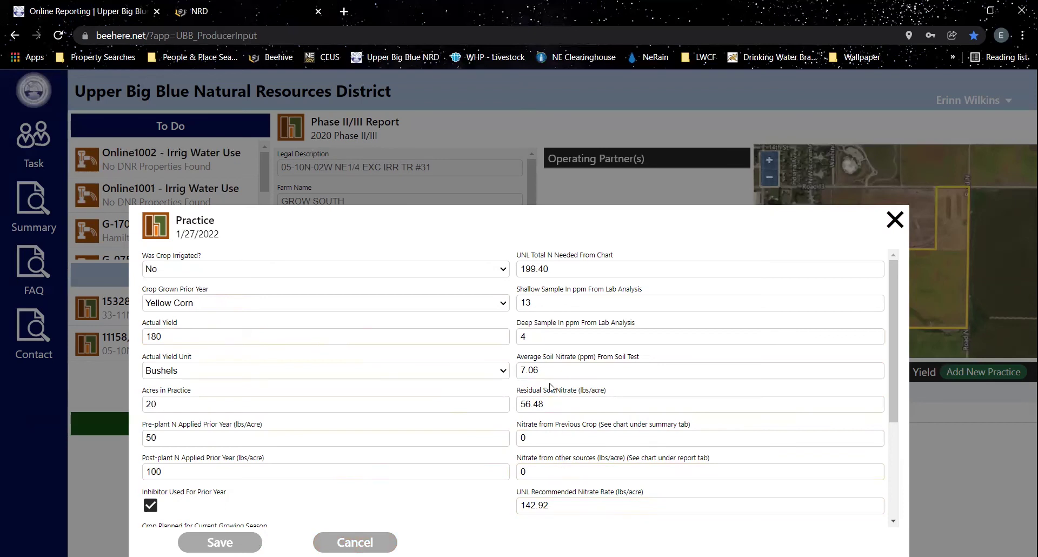
{"action": "scroll", "coordinate": [539, 420], "scroll_direction": "down", "scroll_amount": 3}
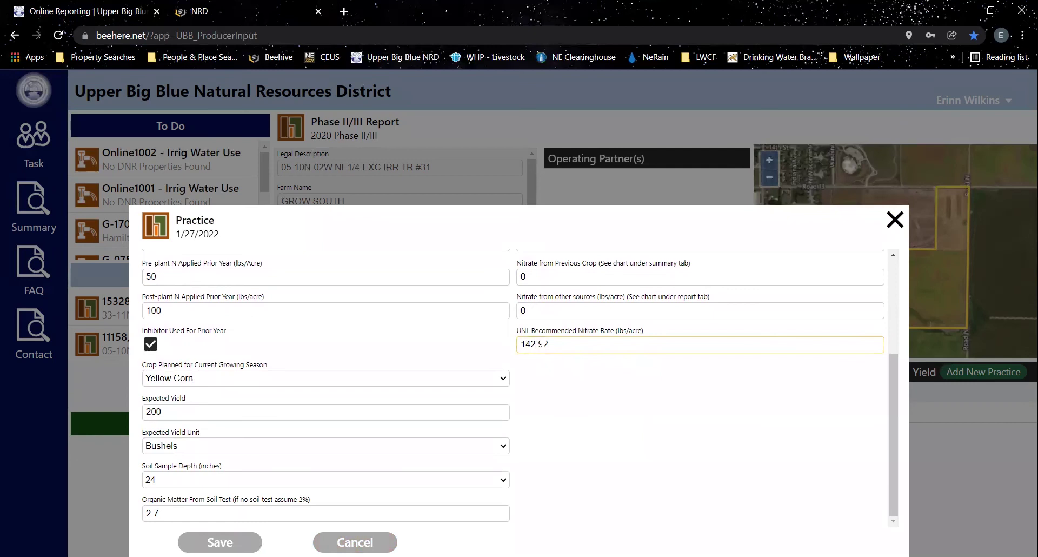
{"action": "scroll", "coordinate": [583, 403], "scroll_direction": "up", "scroll_amount": 3}
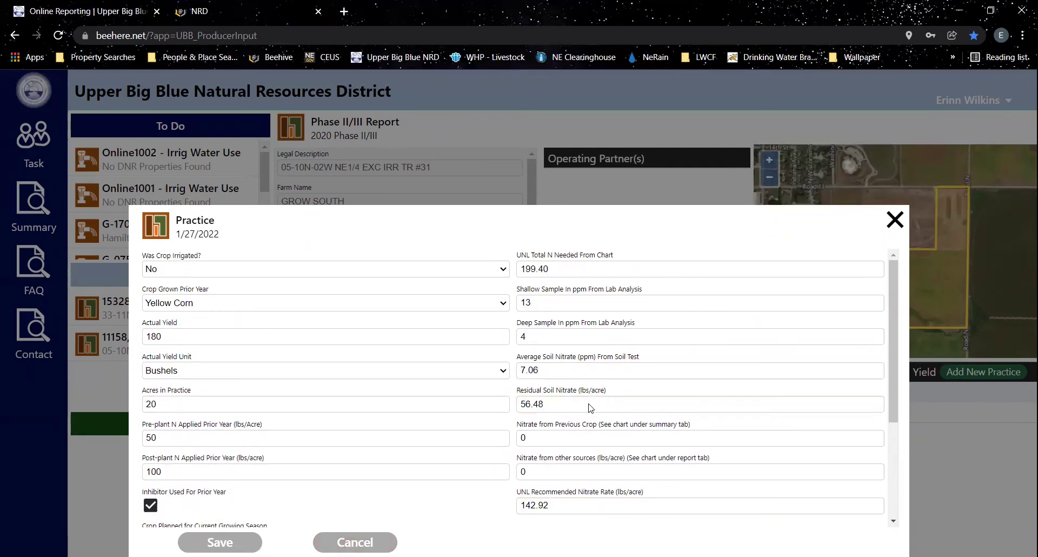
{"action": "left_click", "coordinate": [576, 433]}
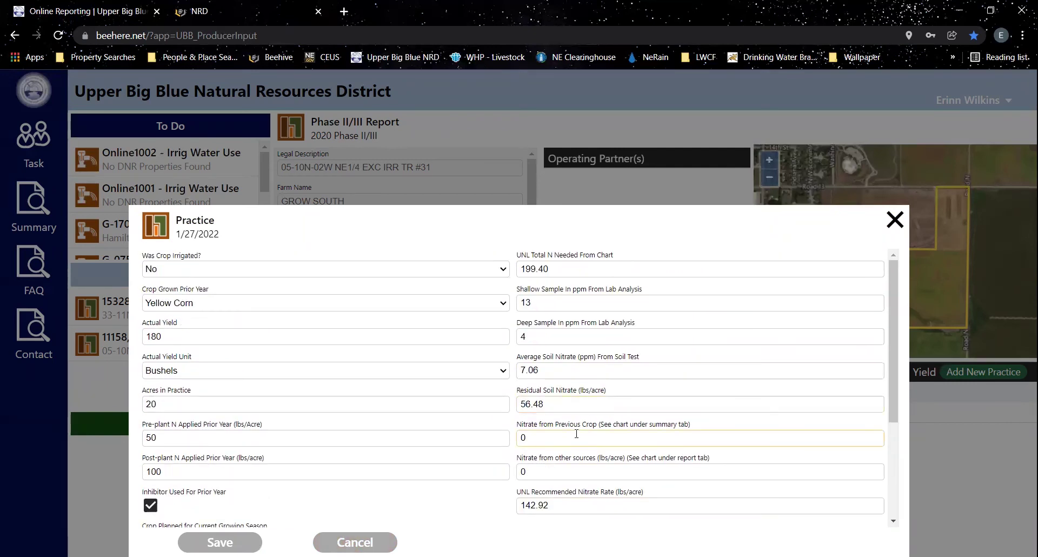
- Close the practice form and pan the satellite map to the parcel's northeast corner
{"action": "left_click", "coordinate": [894, 219]}
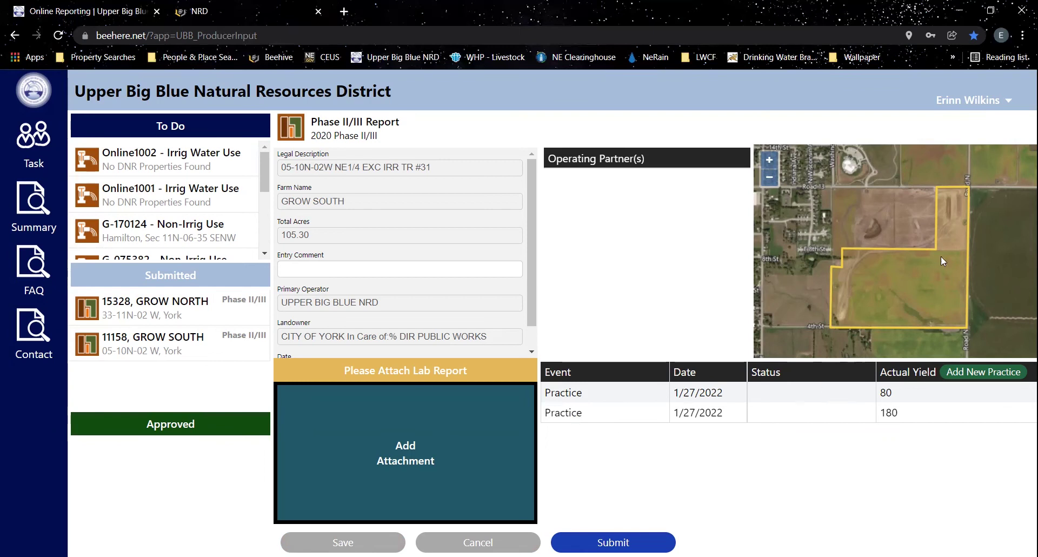
{"action": "scroll", "coordinate": [931, 271], "scroll_direction": "up", "scroll_amount": 2}
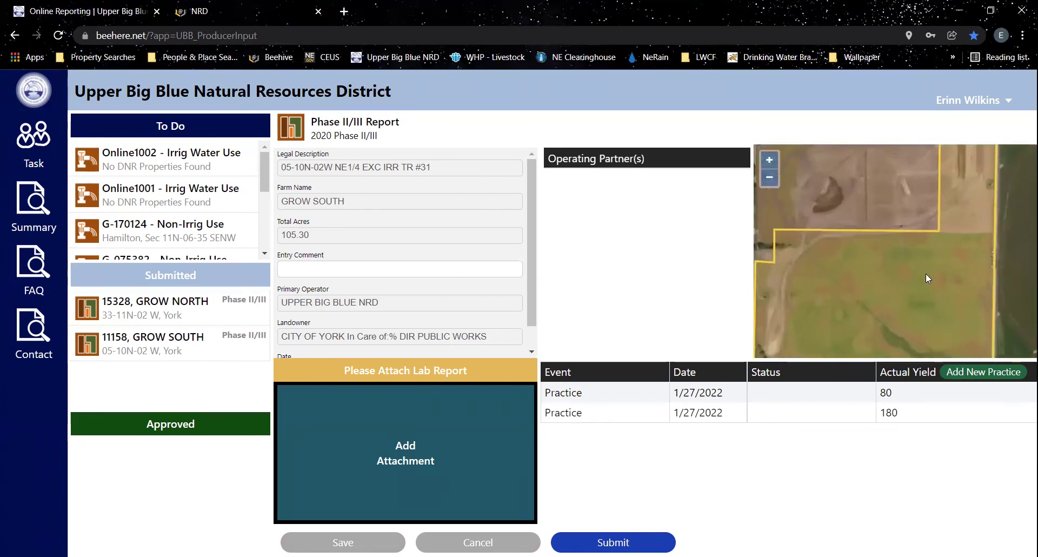
{"action": "left_click_drag", "start_coordinate": [926, 273], "coordinate": [969, 196]}
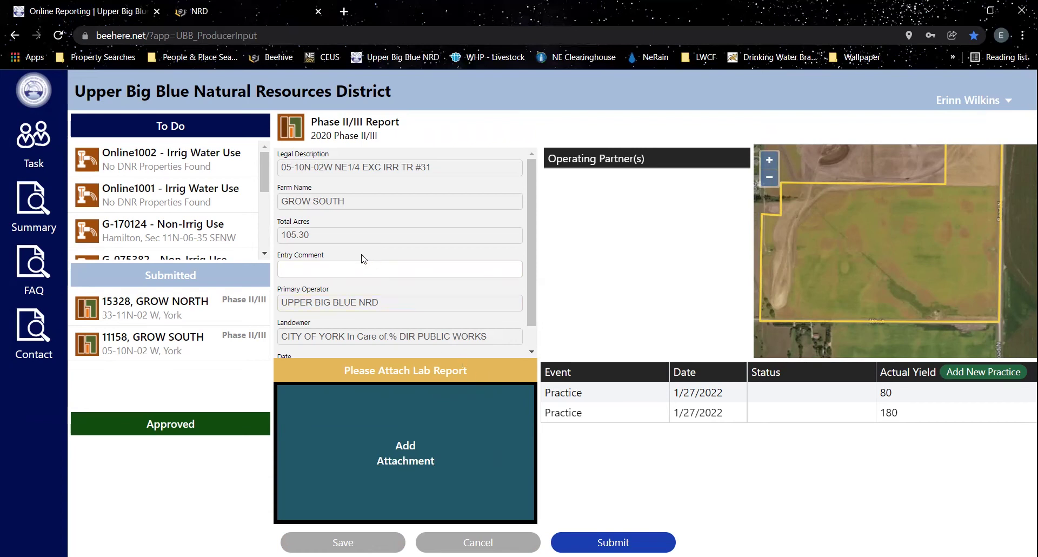
- Submit the GROW SOUTH Phase II/III report and check the To Do list
{"action": "left_click", "coordinate": [618, 536]}
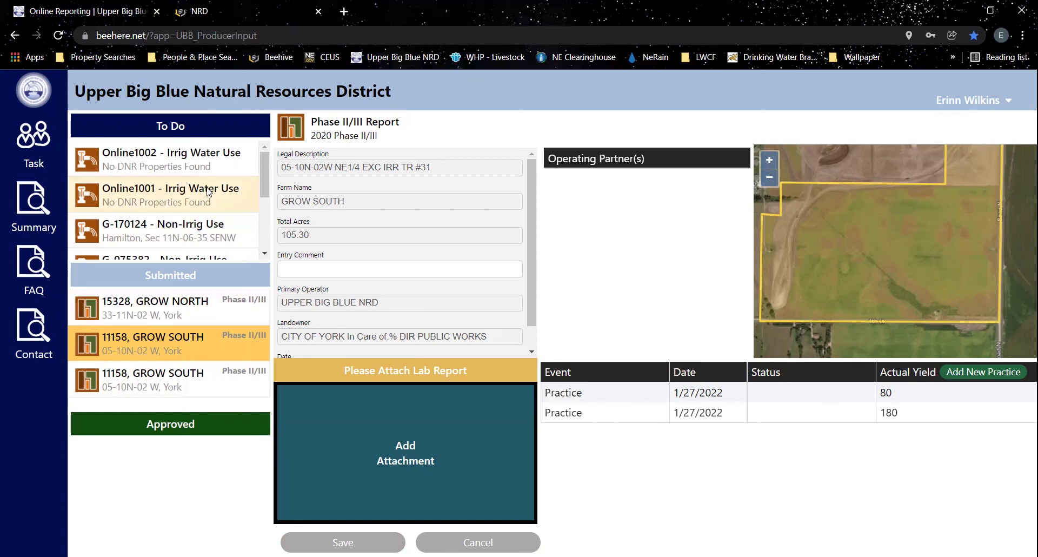
{"action": "scroll", "coordinate": [182, 222], "scroll_direction": "down", "scroll_amount": 3}
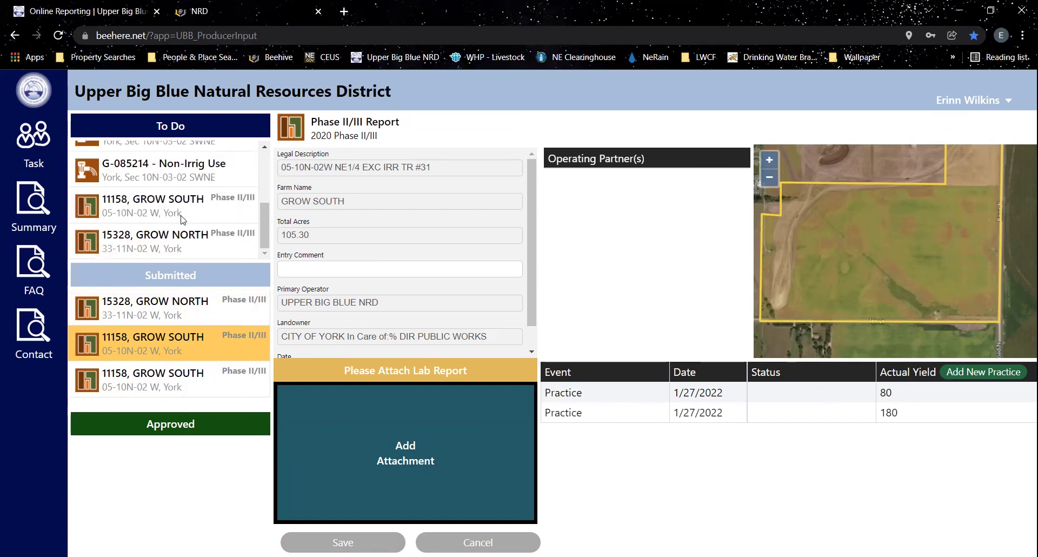
- On report 15328 GROW NORTH, save the entry comment 'Field name should be Grow West'
{"action": "left_click", "coordinate": [178, 238]}
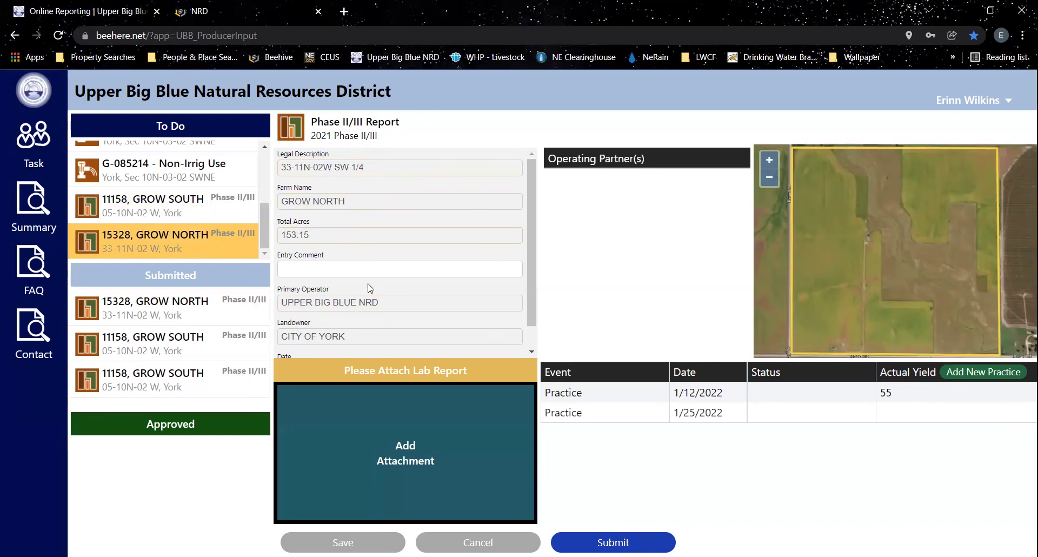
{"action": "scroll", "coordinate": [362, 319], "scroll_direction": "down", "scroll_amount": 1}
{"action": "scroll", "coordinate": [360, 303], "scroll_direction": "up", "scroll_amount": 1}
{"action": "left_click", "coordinate": [344, 267]}
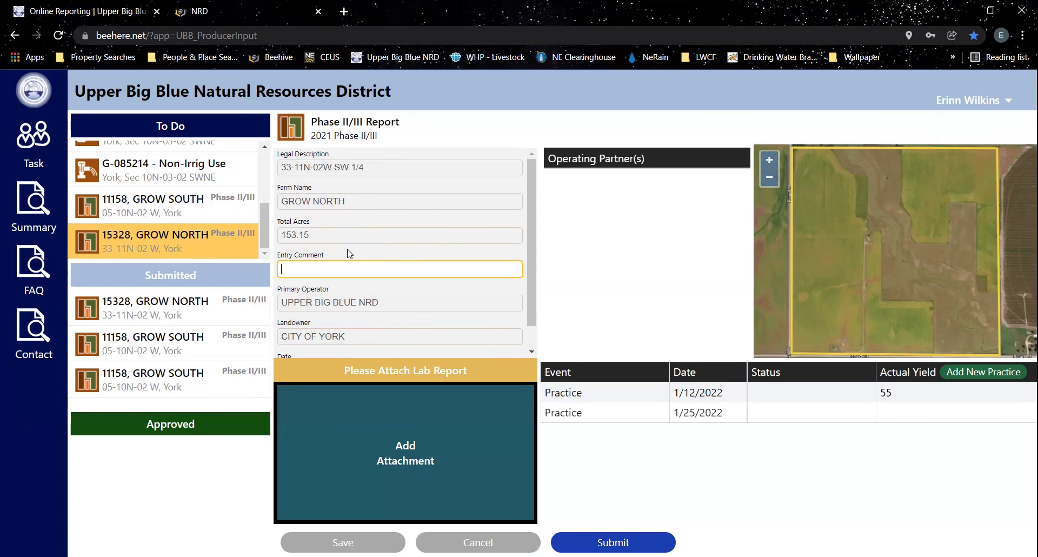
{"action": "type", "text": "F"}
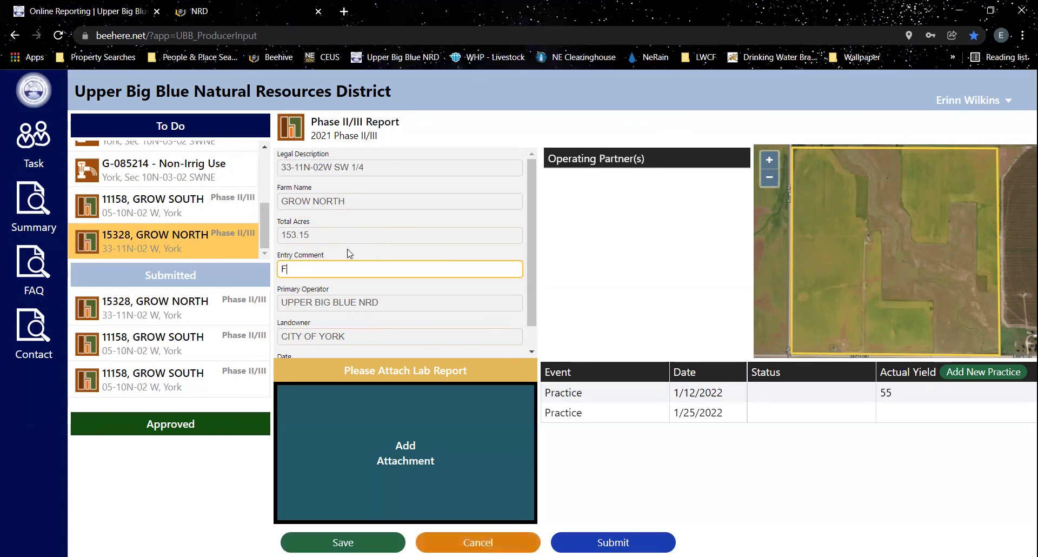
{"action": "type", "text": "ield name should be Gr"}
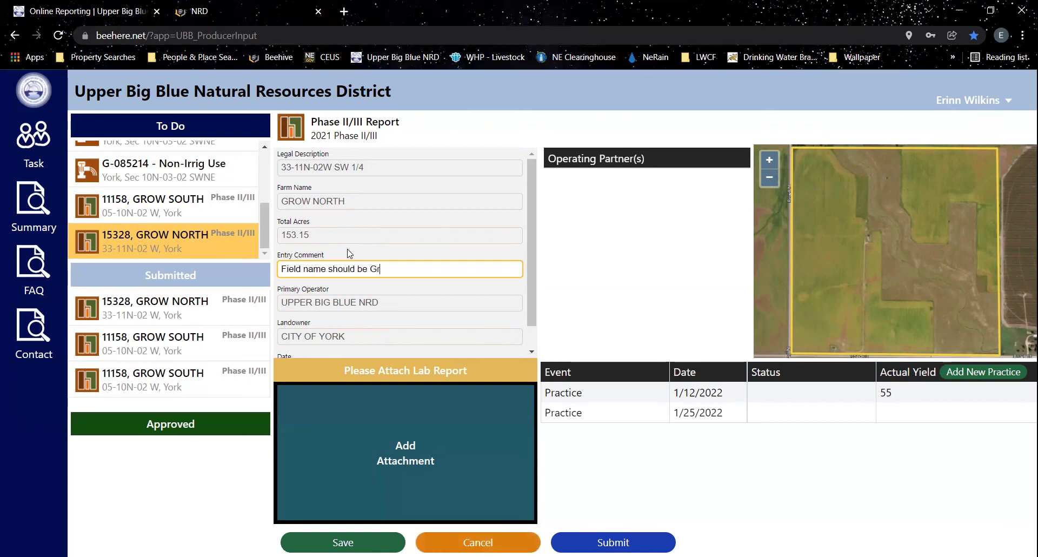
{"action": "type", "text": "ow West"}
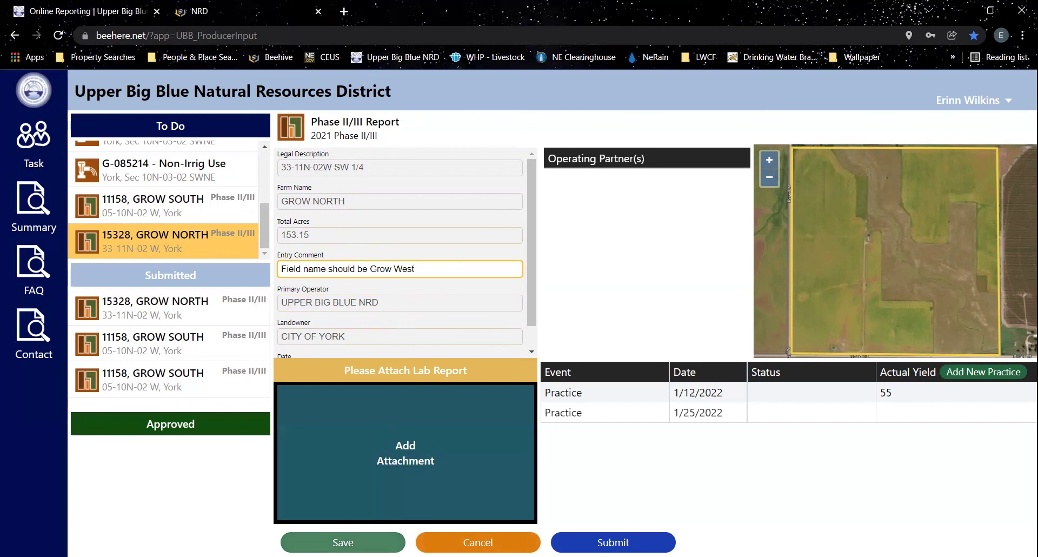
{"action": "left_click", "coordinate": [343, 542]}
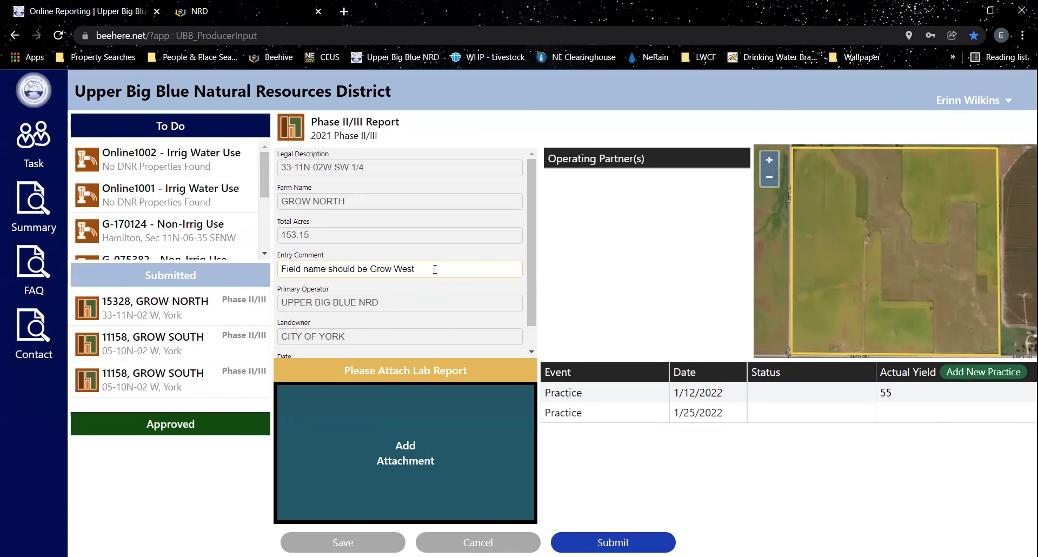
{"action": "scroll", "coordinate": [435, 270], "scroll_direction": "down", "scroll_amount": 1}
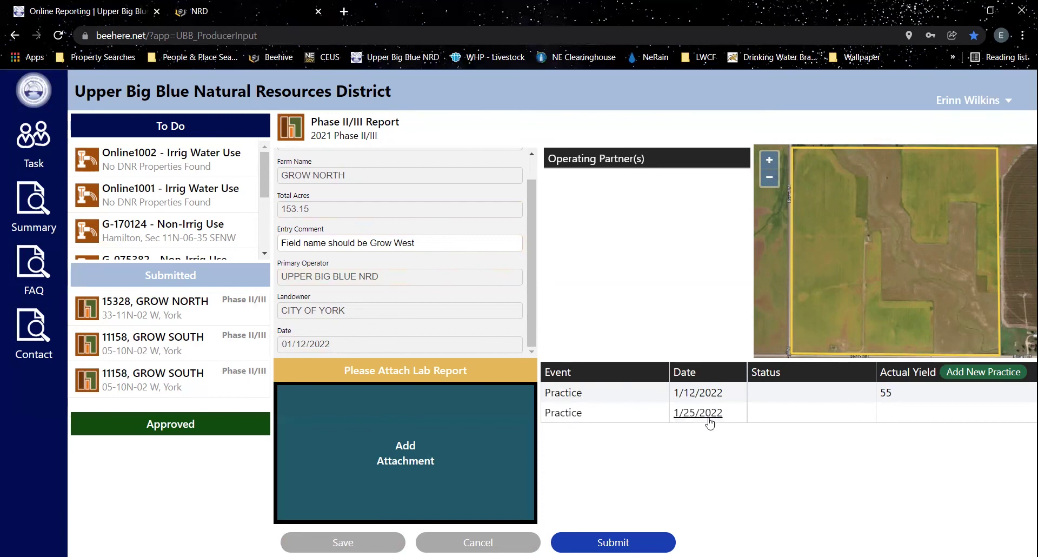
- Add a new practice with irrigated prior-year Yellow Corn yielding 250 Bushels
{"action": "left_click", "coordinate": [1000, 374]}
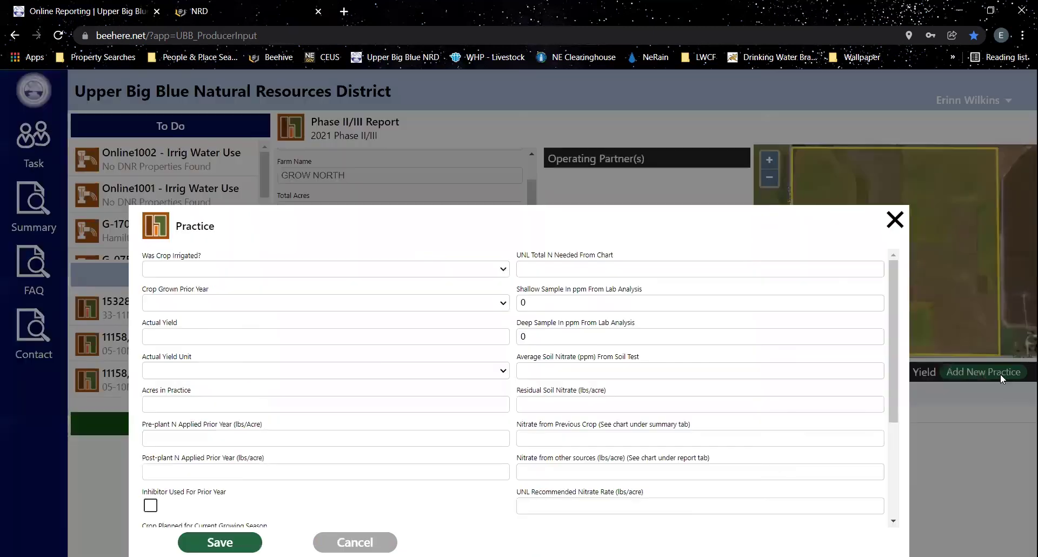
{"action": "left_click", "coordinate": [204, 270]}
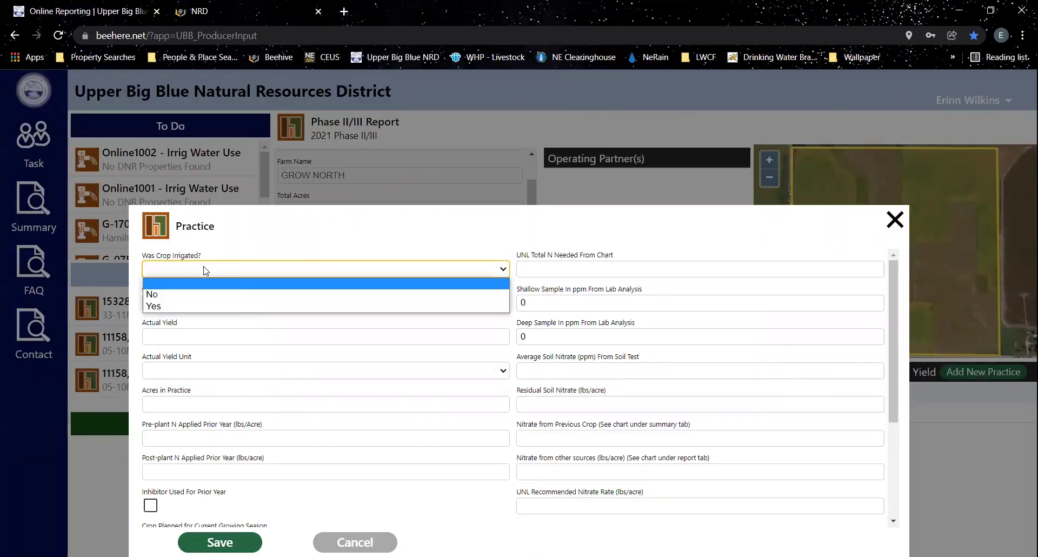
{"action": "left_click", "coordinate": [161, 307]}
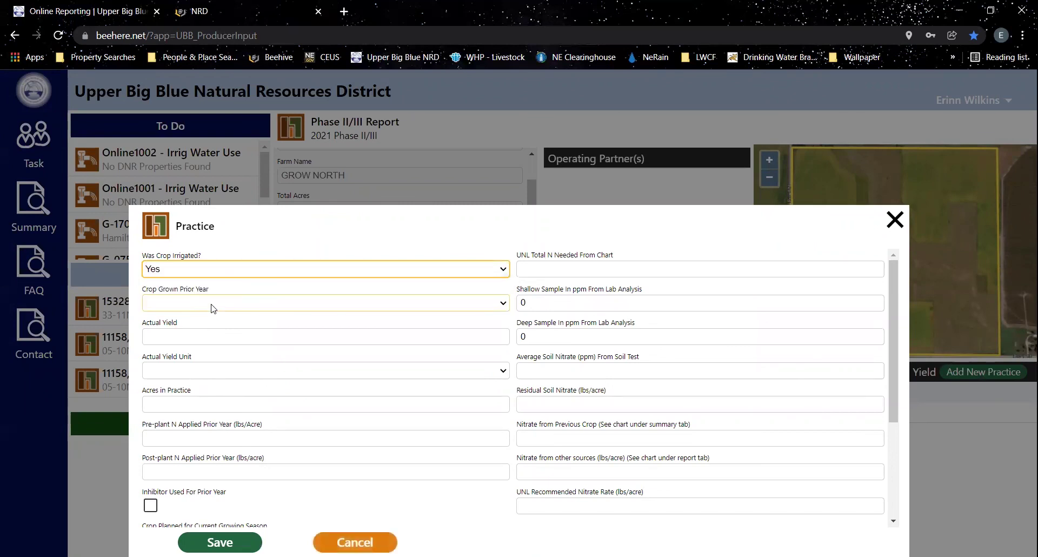
{"action": "left_click", "coordinate": [211, 307]}
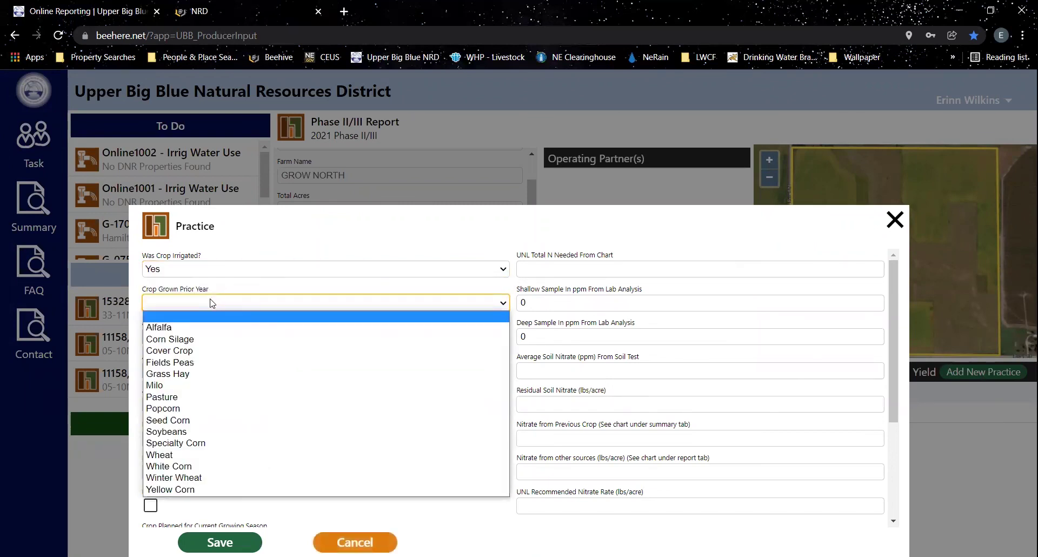
{"action": "left_click", "coordinate": [179, 489]}
{"action": "left_click", "coordinate": [183, 332]}
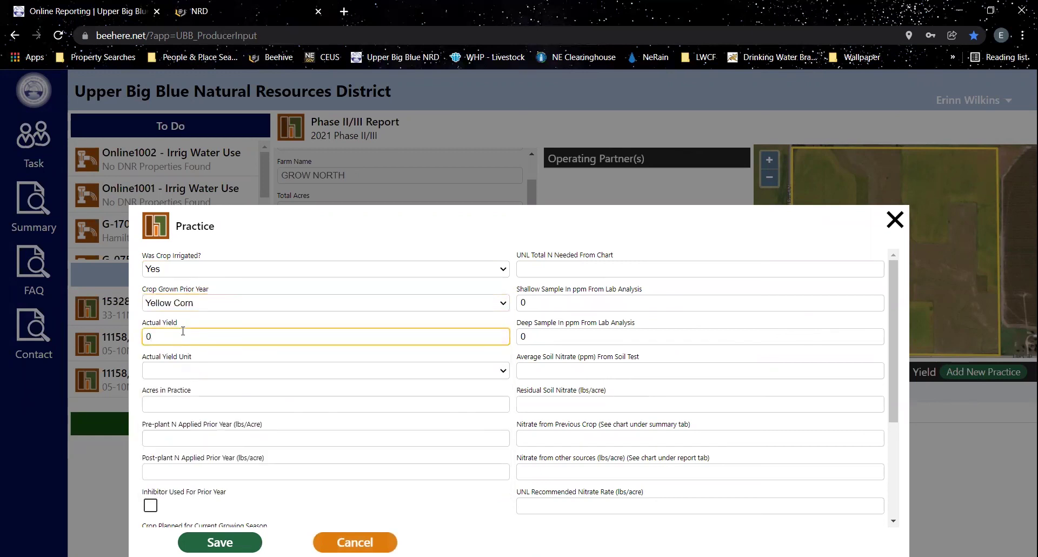
{"action": "type", "text": "250"}
{"action": "left_click", "coordinate": [186, 372]}
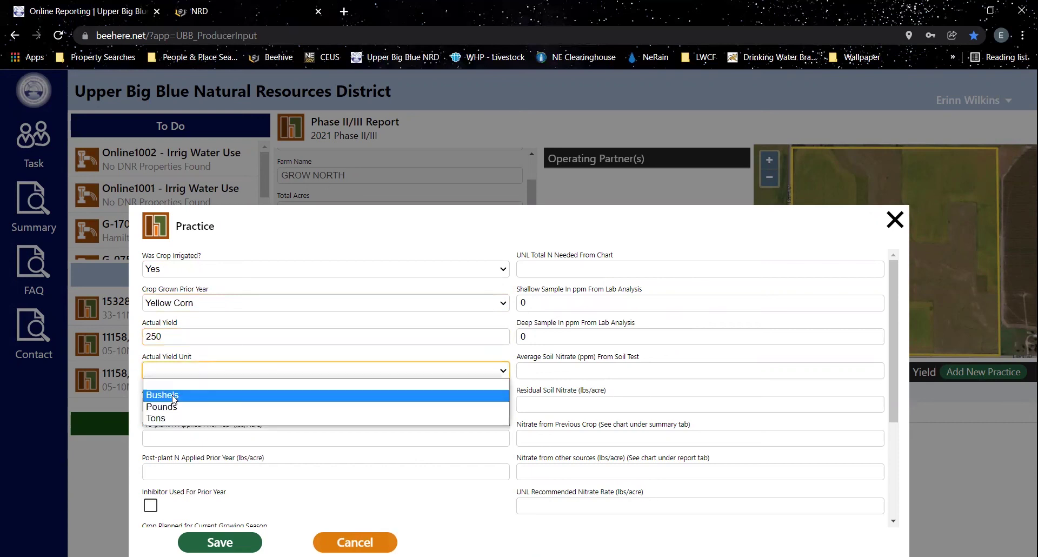
{"action": "left_click", "coordinate": [173, 395]}
- Set the practice's acres to 100 and pre-plant N applied to 50
{"action": "left_click", "coordinate": [205, 404]}
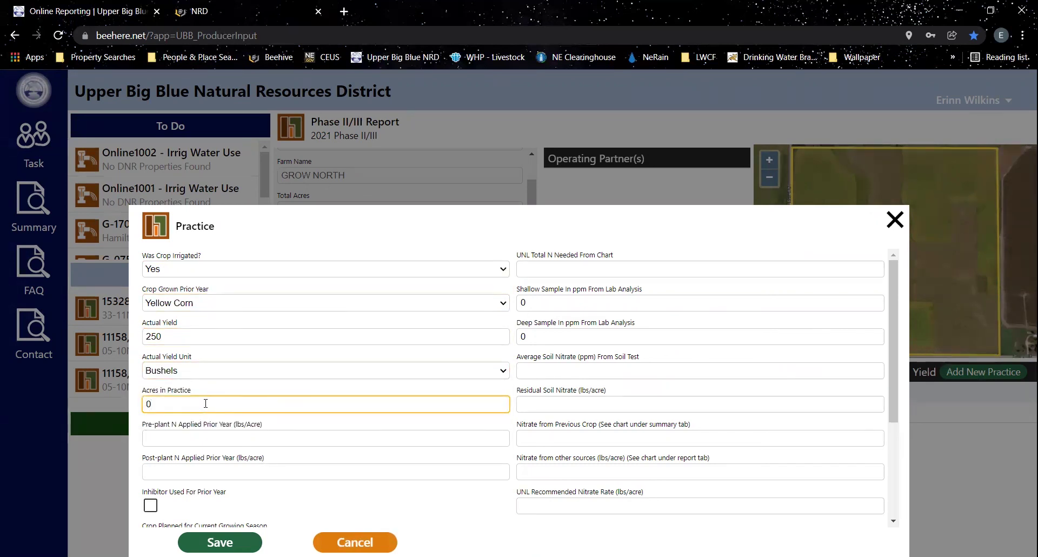
{"action": "key", "text": "BackSpace"}
{"action": "type", "text": "100"}
{"action": "left_click", "coordinate": [204, 438]}
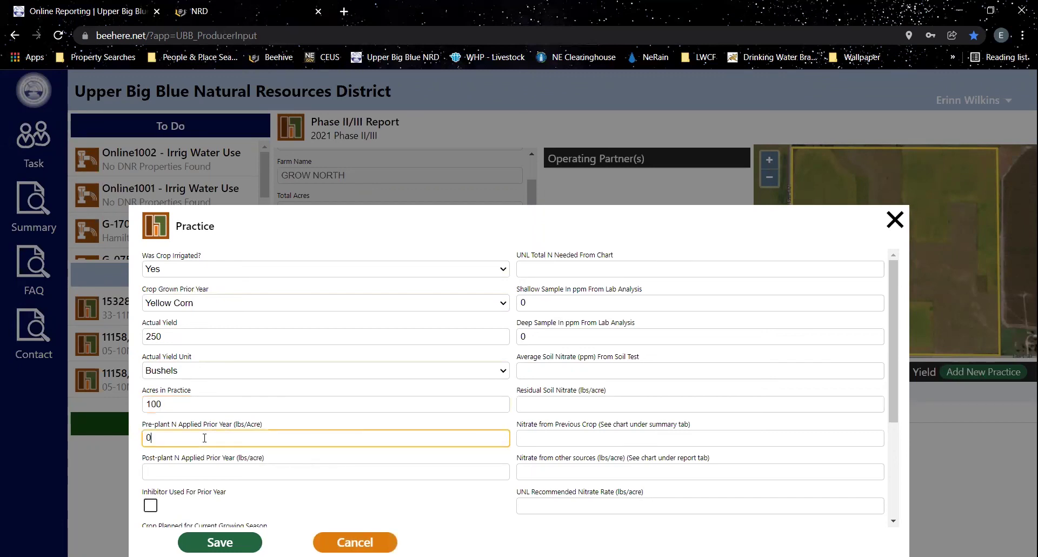
{"action": "key", "text": "BackSpace"}
{"action": "type", "text": "50"}
{"action": "key", "text": "Tab"}
{"action": "type", "text": "100"}
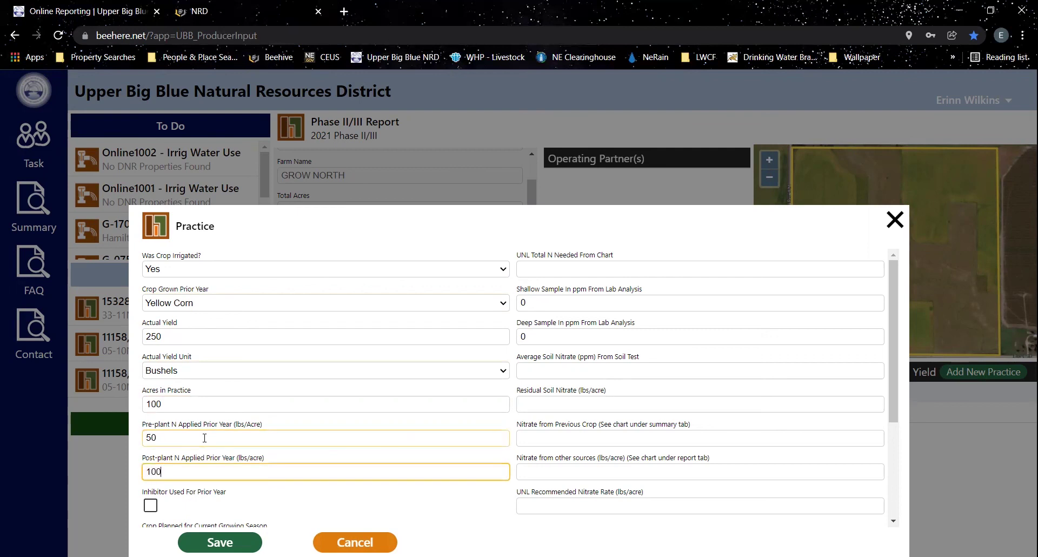
{"action": "scroll", "coordinate": [222, 425], "scroll_direction": "down", "scroll_amount": 3}
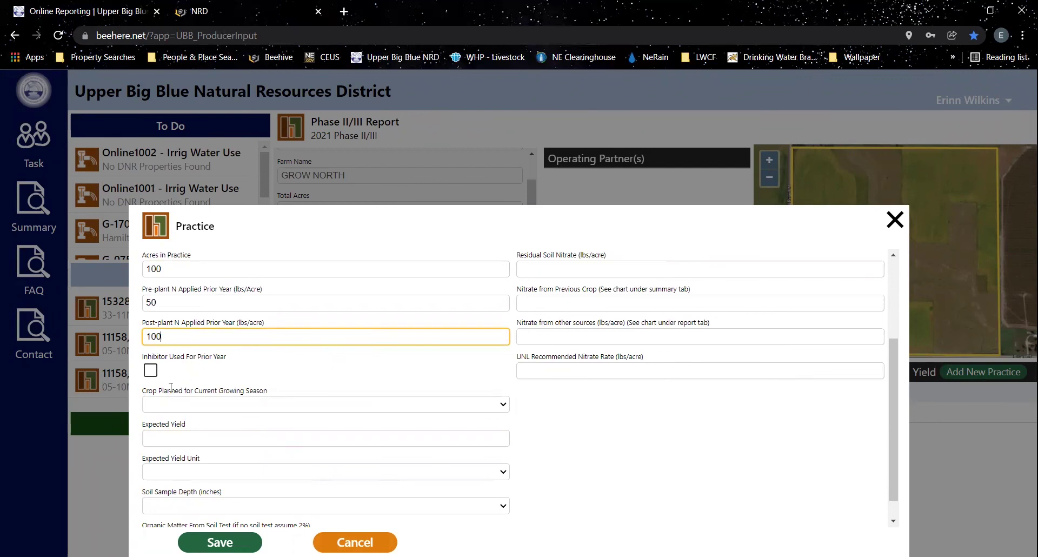
- Plan Soybeans for the practice and save, giving a 35.00 recommended nitrate rate
{"action": "left_click", "coordinate": [250, 405]}
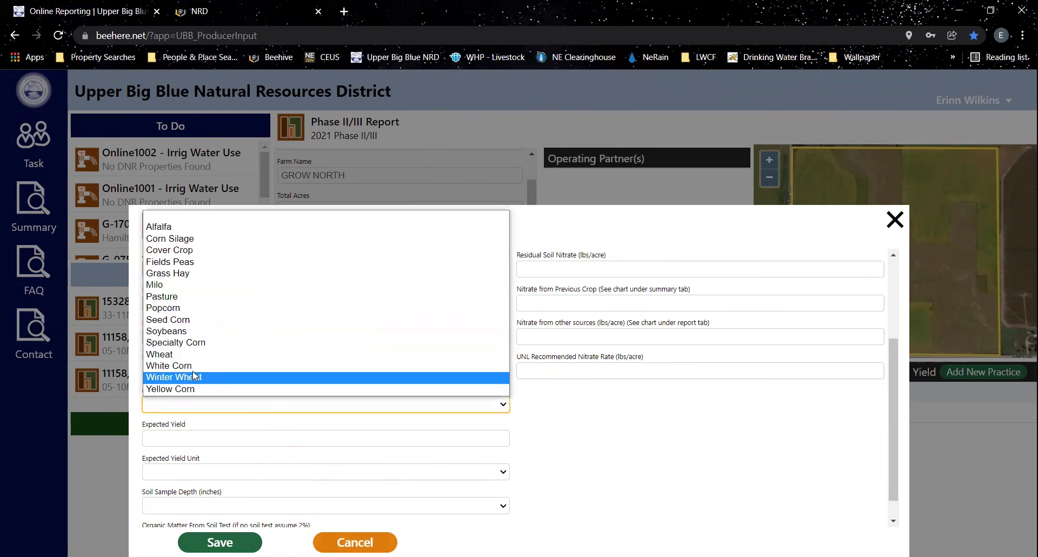
{"action": "left_click", "coordinate": [192, 331]}
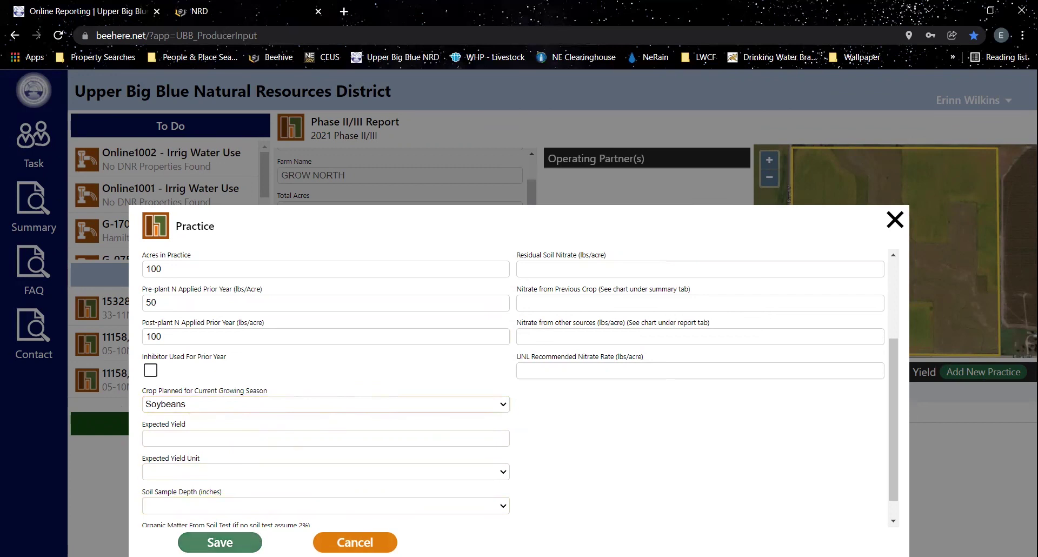
{"action": "left_click", "coordinate": [219, 542]}
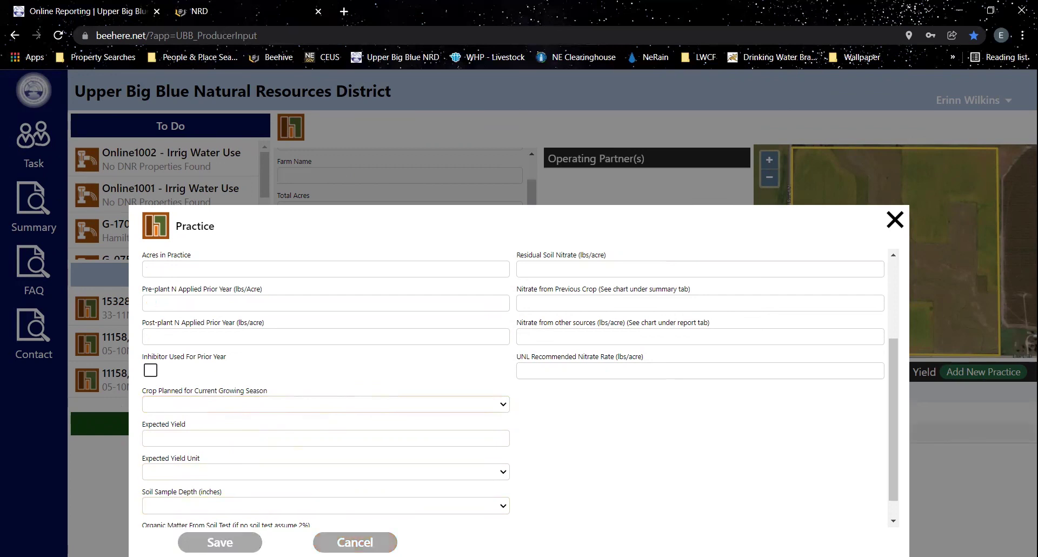
{"action": "scroll", "coordinate": [556, 367], "scroll_direction": "up", "scroll_amount": 3}
{"action": "left_click", "coordinate": [556, 367]}
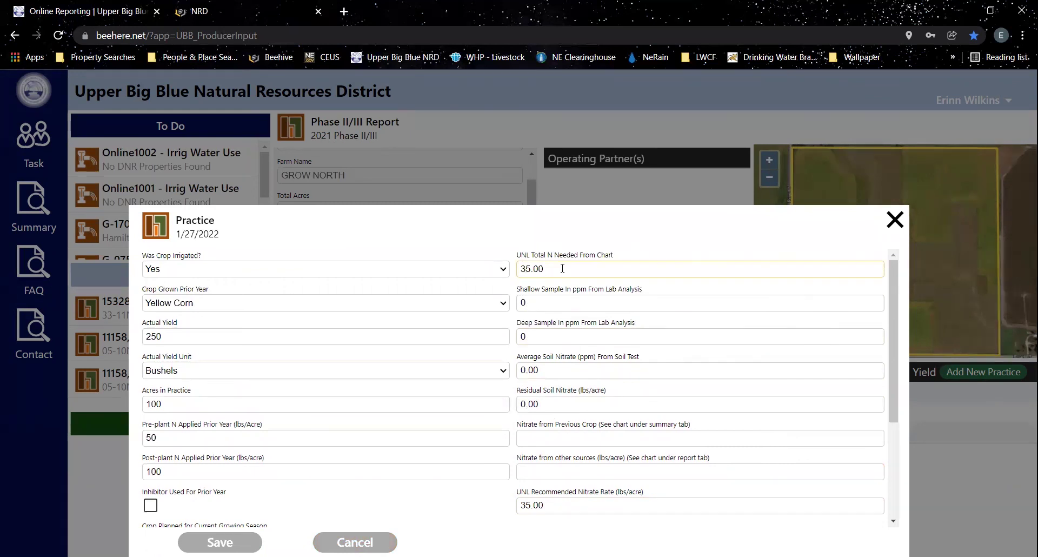
{"action": "left_click", "coordinate": [517, 268]}
{"action": "scroll", "coordinate": [542, 342], "scroll_direction": "down", "scroll_amount": 3}
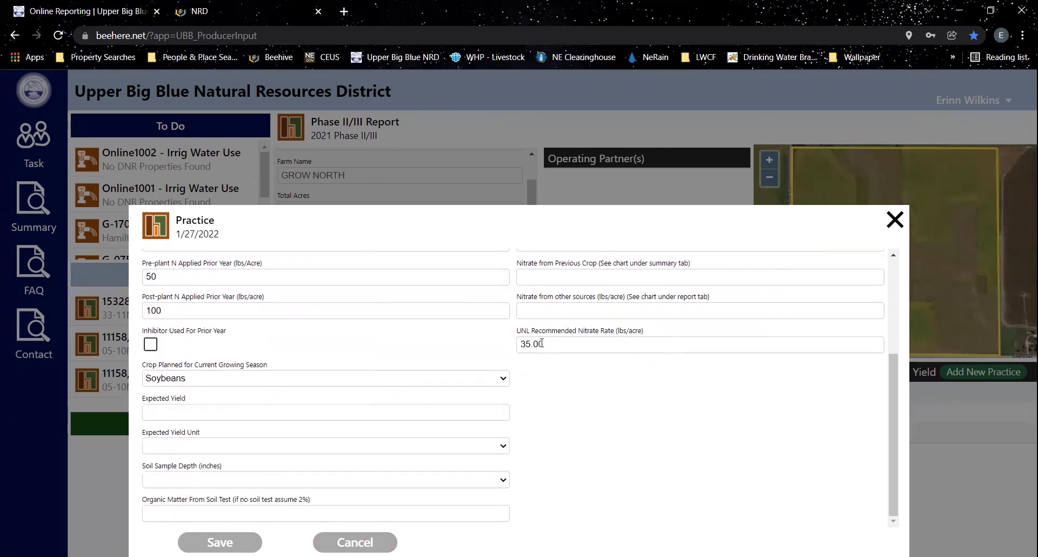
- Close the practice form to return to the GROW NORTH report
{"action": "left_click", "coordinate": [894, 223]}
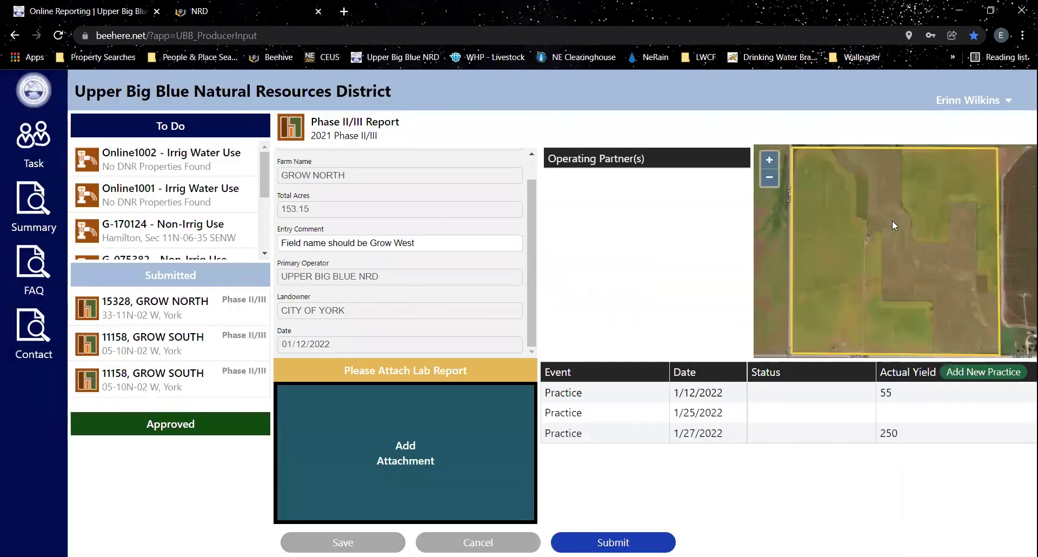